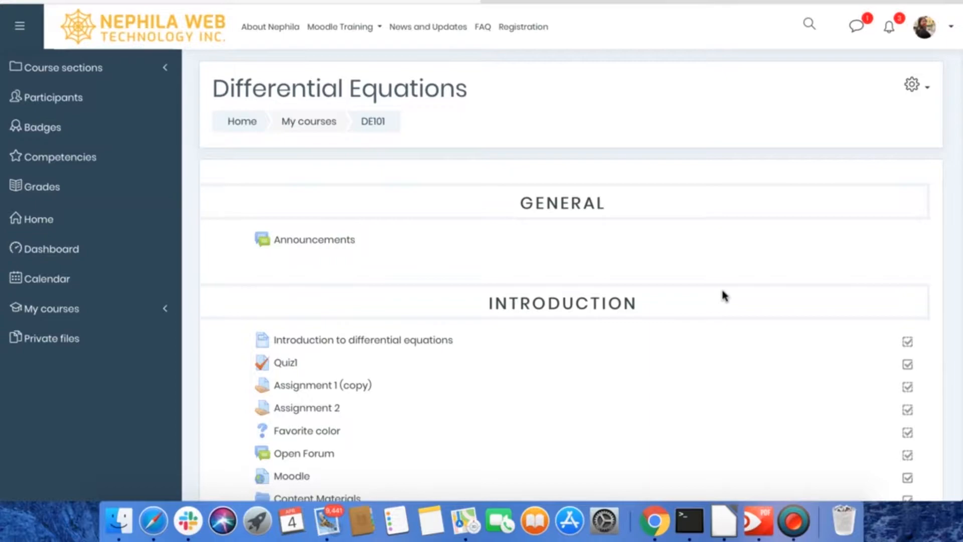
- Turn editing on for the Differential Equations course
{"action": "scroll", "coordinate": [723, 291], "scroll_direction": "down", "scroll_amount": 1}
{"action": "scroll", "coordinate": [722, 290], "scroll_direction": "up", "scroll_amount": 1}
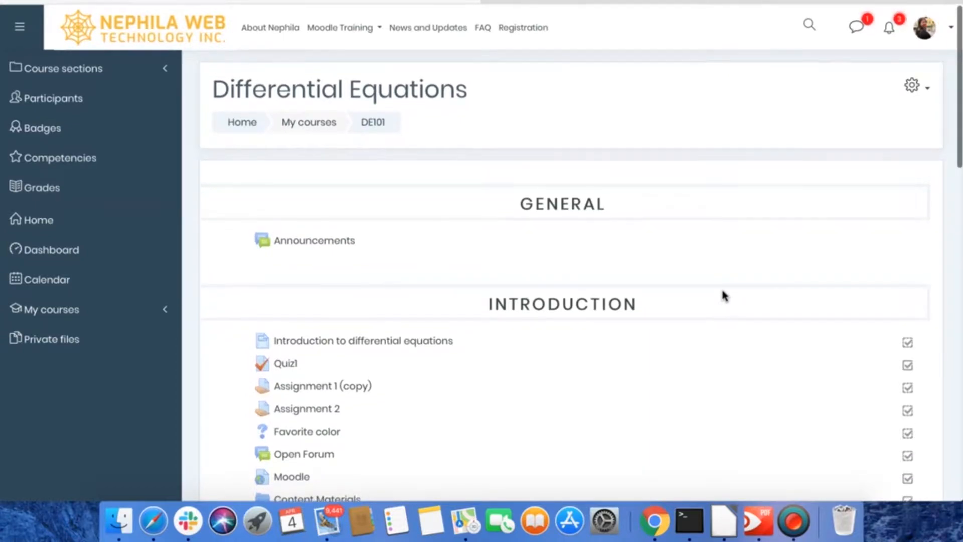
{"action": "left_click", "coordinate": [912, 86]}
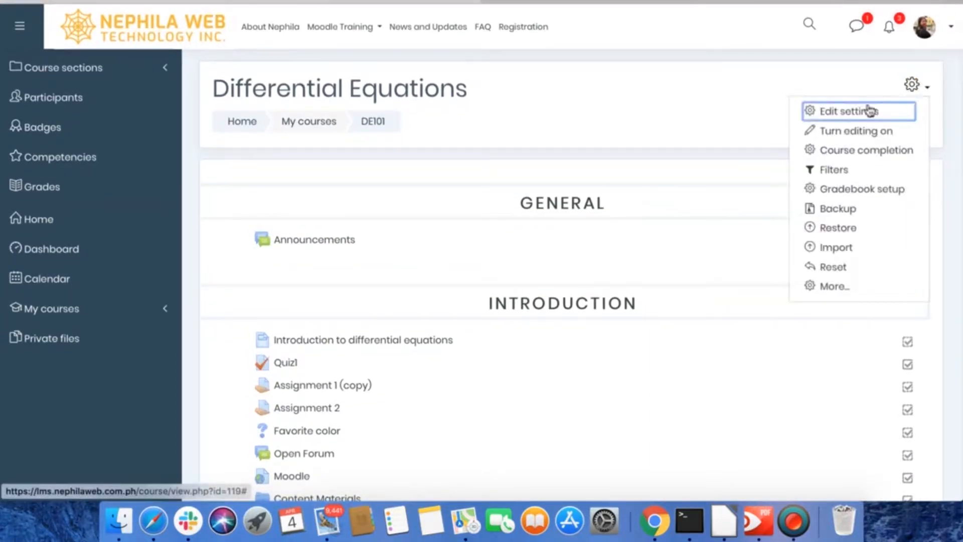
{"action": "left_click", "coordinate": [871, 136]}
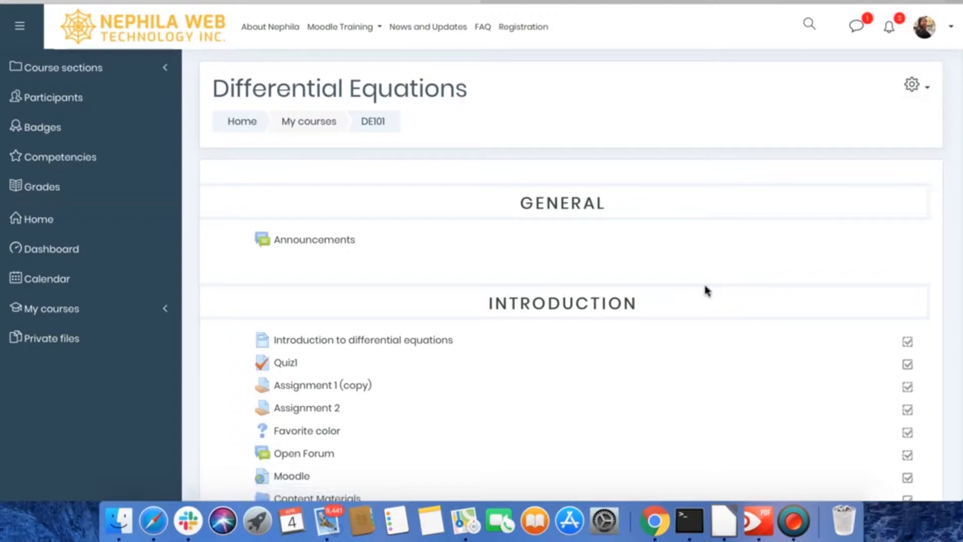
- Add a new Database activity to Topic 5 of the course
{"action": "scroll", "coordinate": [706, 291], "scroll_direction": "down", "scroll_amount": 10}
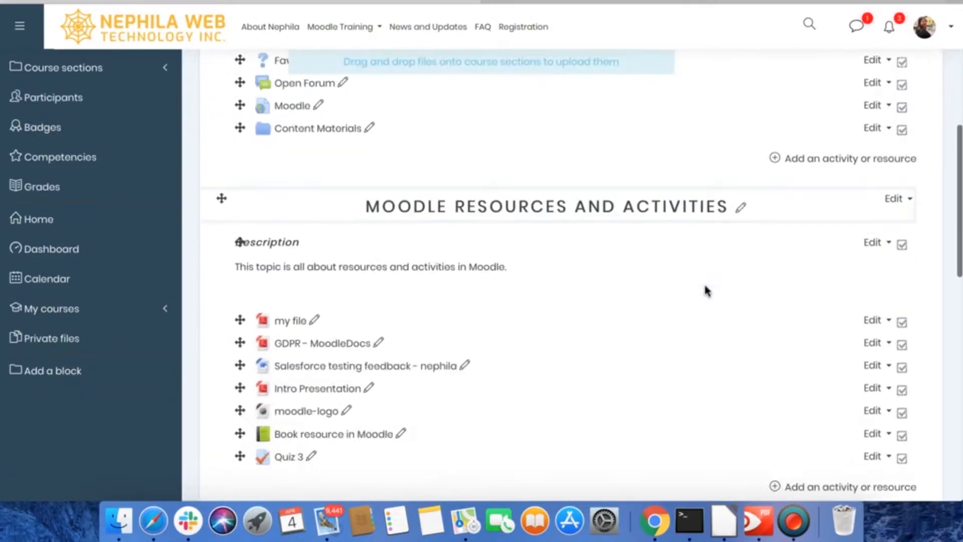
{"action": "scroll", "coordinate": [707, 291], "scroll_direction": "down", "scroll_amount": 7}
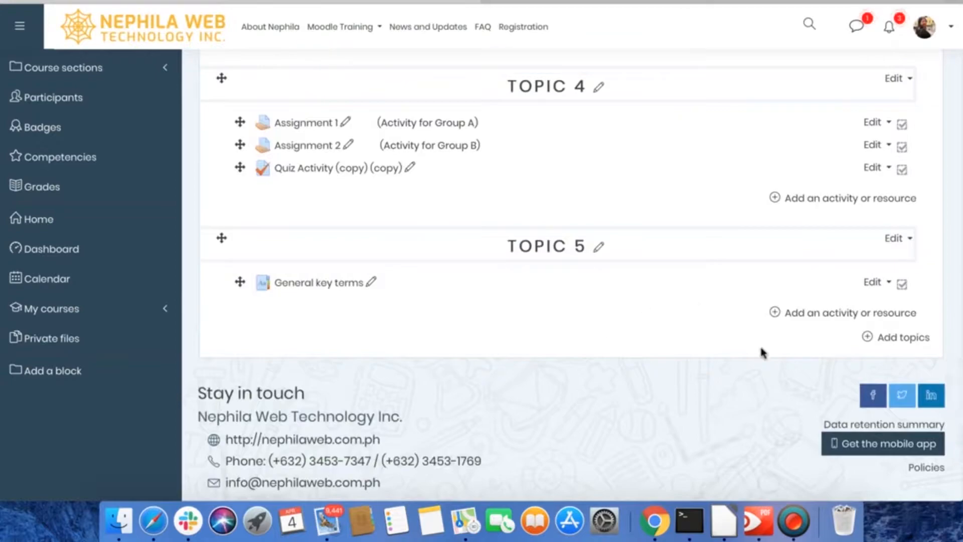
{"action": "left_click", "coordinate": [814, 314]}
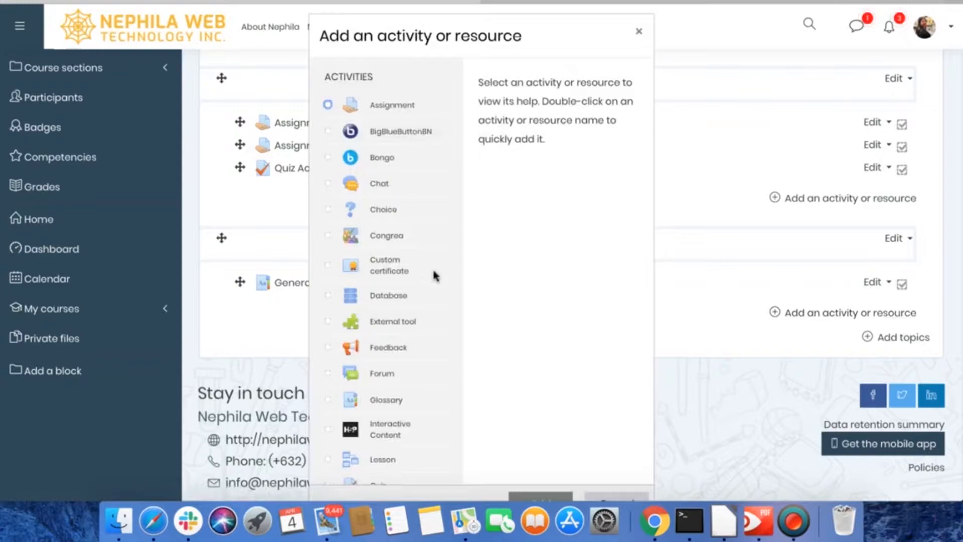
{"action": "scroll", "coordinate": [433, 271], "scroll_direction": "down", "scroll_amount": 2}
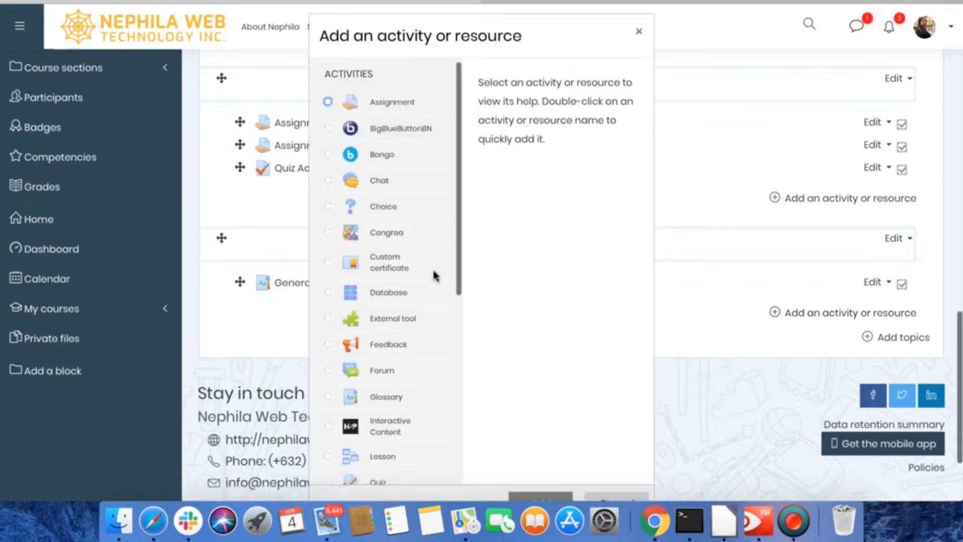
{"action": "scroll", "coordinate": [435, 276], "scroll_direction": "up", "scroll_amount": 2}
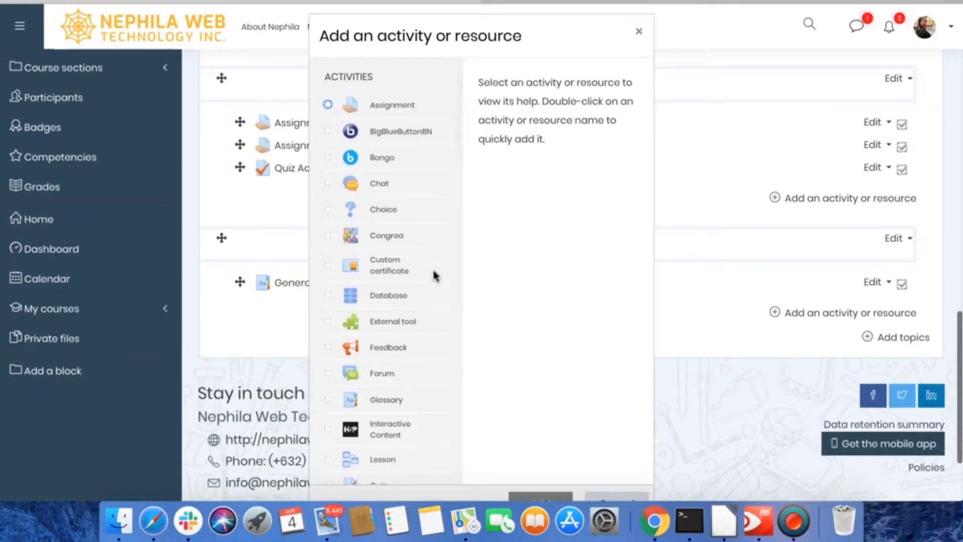
{"action": "scroll", "coordinate": [435, 276], "scroll_direction": "down", "scroll_amount": 3}
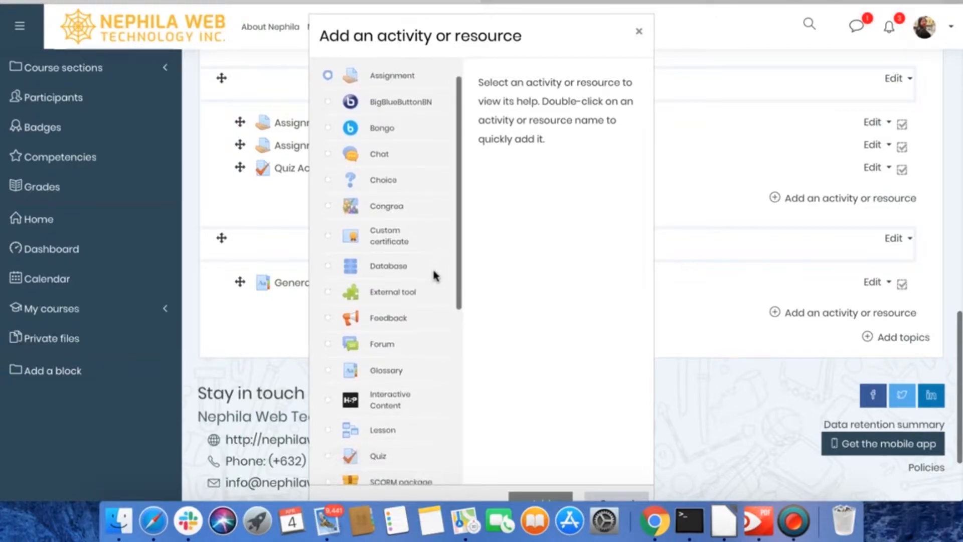
{"action": "scroll", "coordinate": [432, 271], "scroll_direction": "down", "scroll_amount": 2}
{"action": "left_click", "coordinate": [389, 251]}
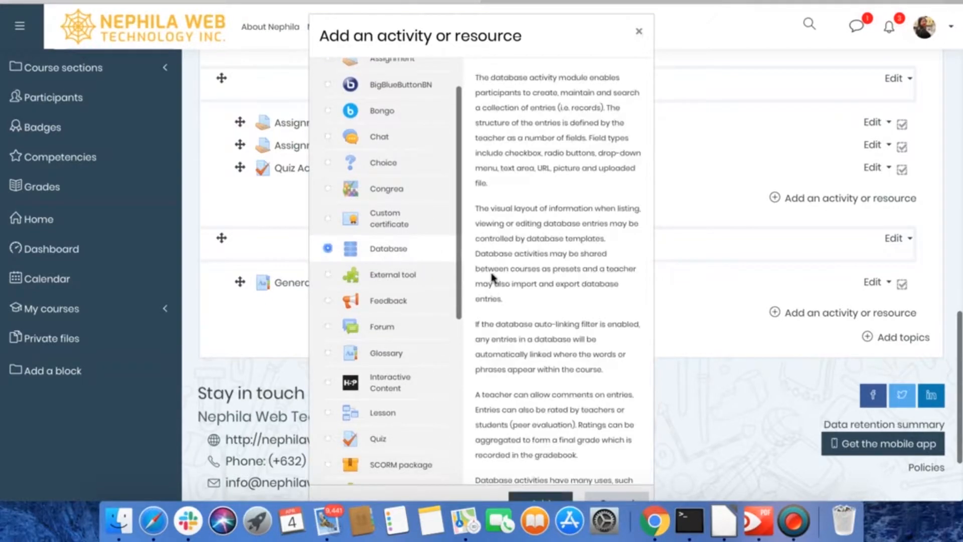
{"action": "scroll", "coordinate": [522, 361], "scroll_direction": "down", "scroll_amount": 5}
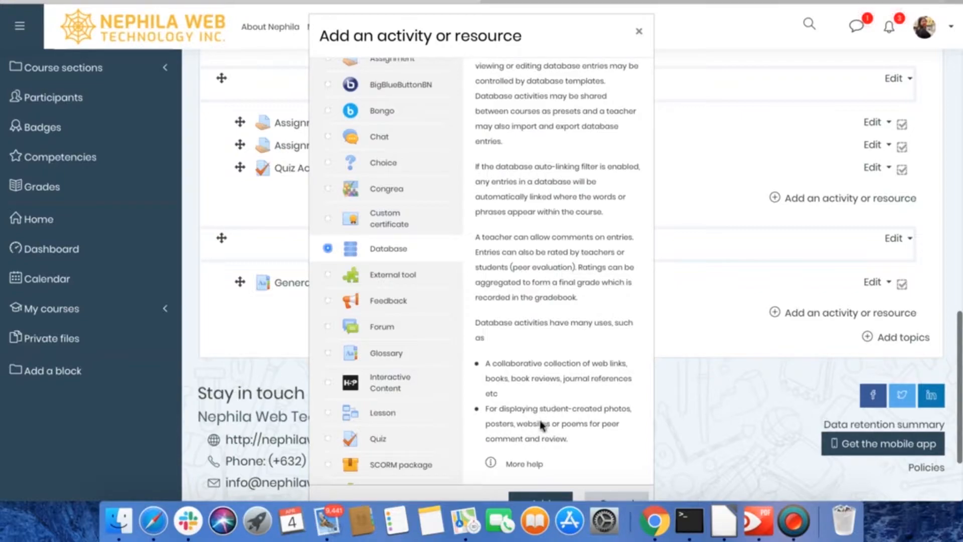
{"action": "scroll", "coordinate": [540, 424], "scroll_direction": "down", "scroll_amount": 1}
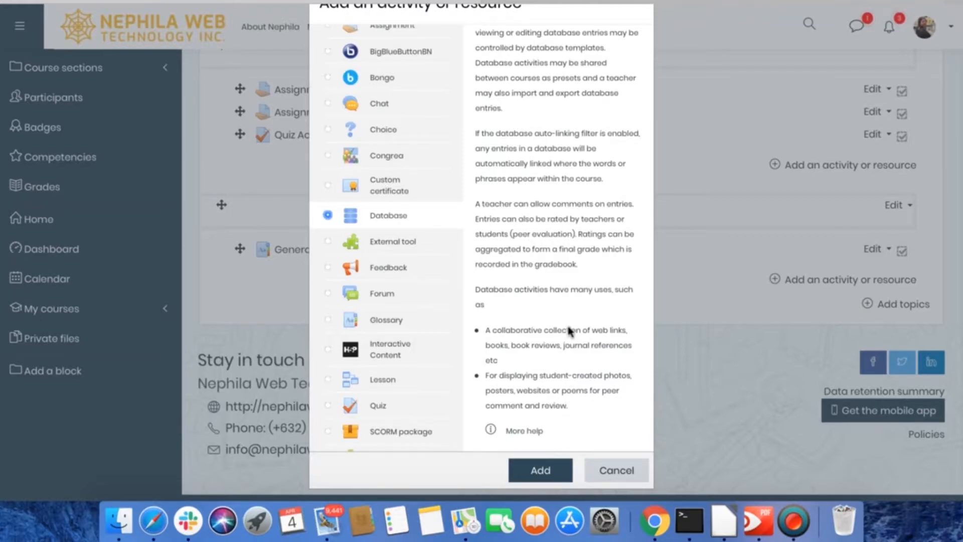
{"action": "left_click", "coordinate": [539, 470]}
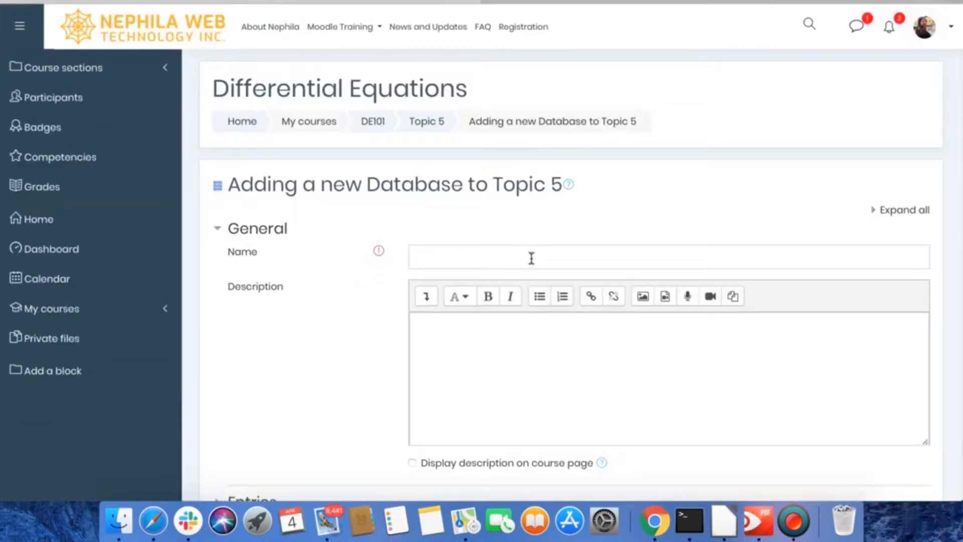
- Expand all sections of the settings form and name the database "Student's Directory"
{"action": "left_click", "coordinate": [878, 210]}
{"action": "left_click", "coordinate": [480, 257]}
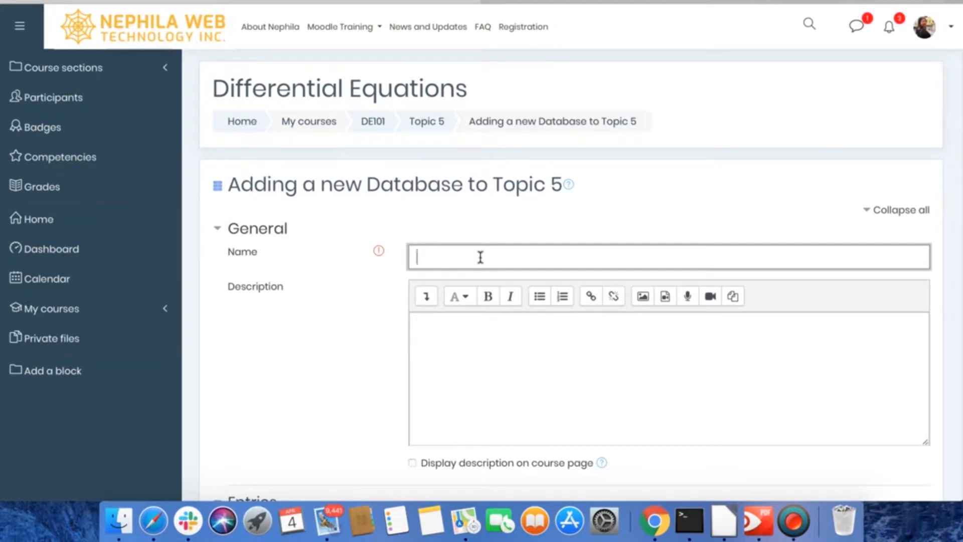
{"action": "type", "text": "Student's Directory"}
- Enter "Please add entry to the database" as the database description
{"action": "left_click", "coordinate": [468, 347]}
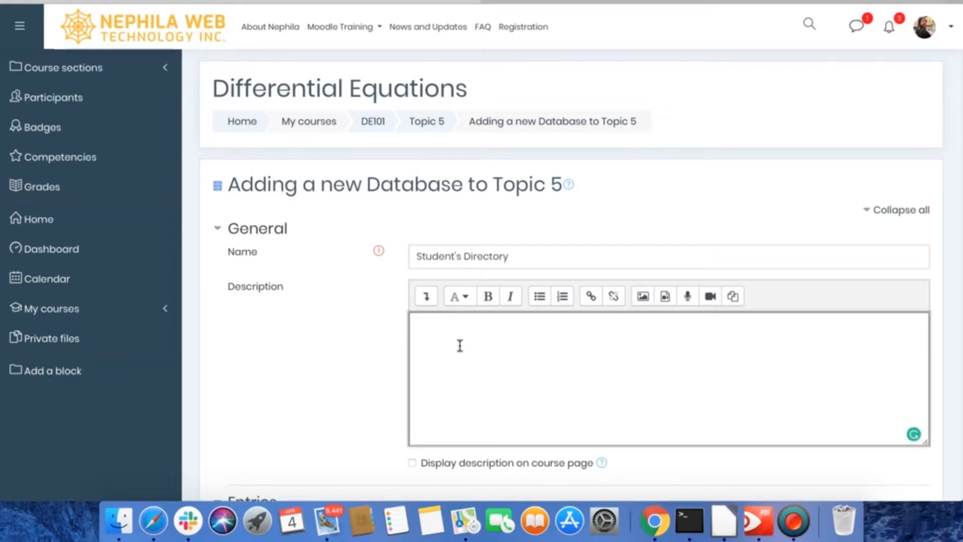
{"action": "type", "text": "Please add o"}
{"action": "type", "text": "ntry"}
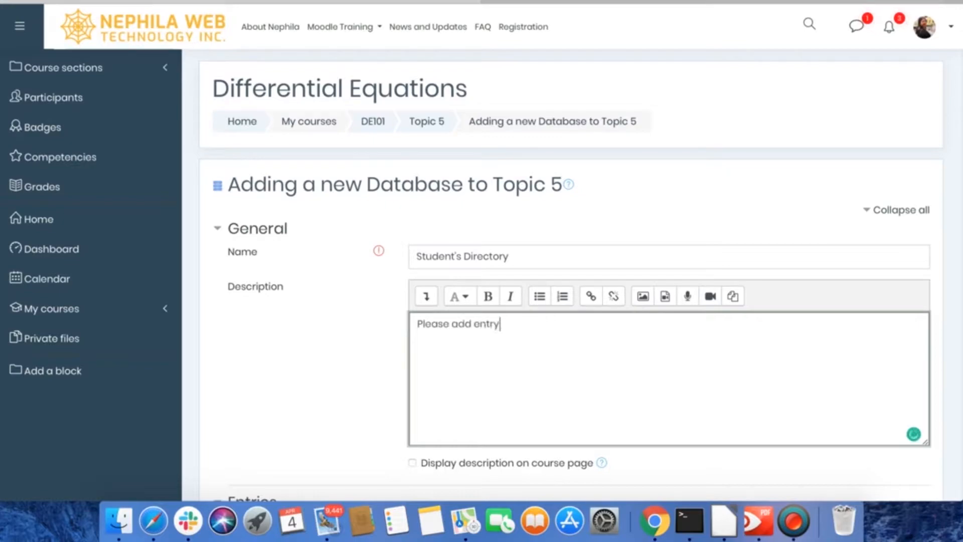
{"action": "type", "text": " to the database"}
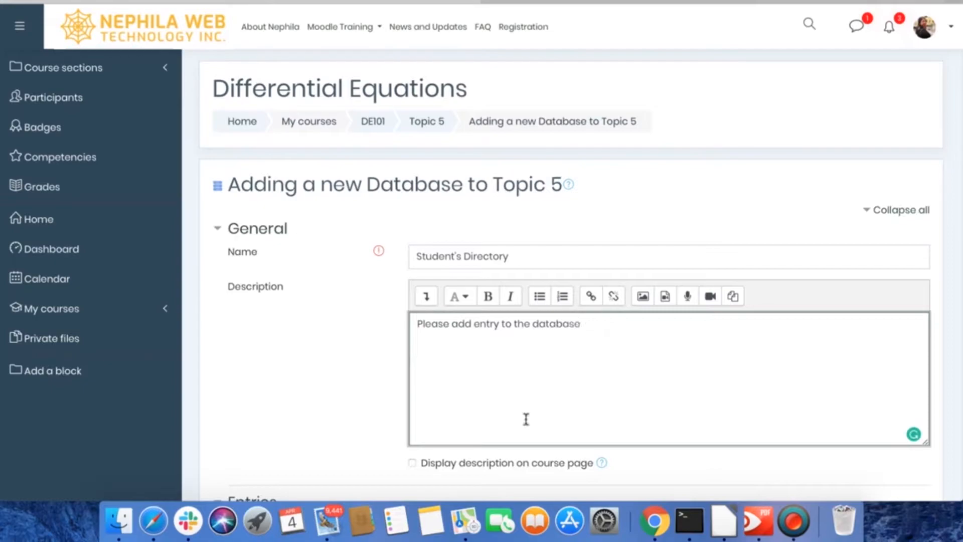
- Set the number of entries required before viewing to 1
{"action": "scroll", "coordinate": [526, 420], "scroll_direction": "down", "scroll_amount": 2}
{"action": "scroll", "coordinate": [526, 420], "scroll_direction": "down", "scroll_amount": 5}
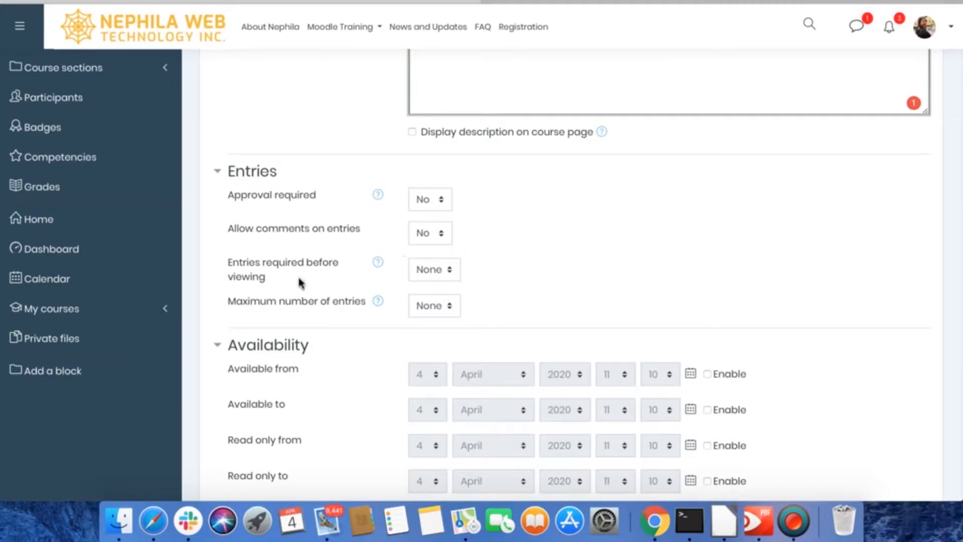
{"action": "left_click", "coordinate": [449, 270]}
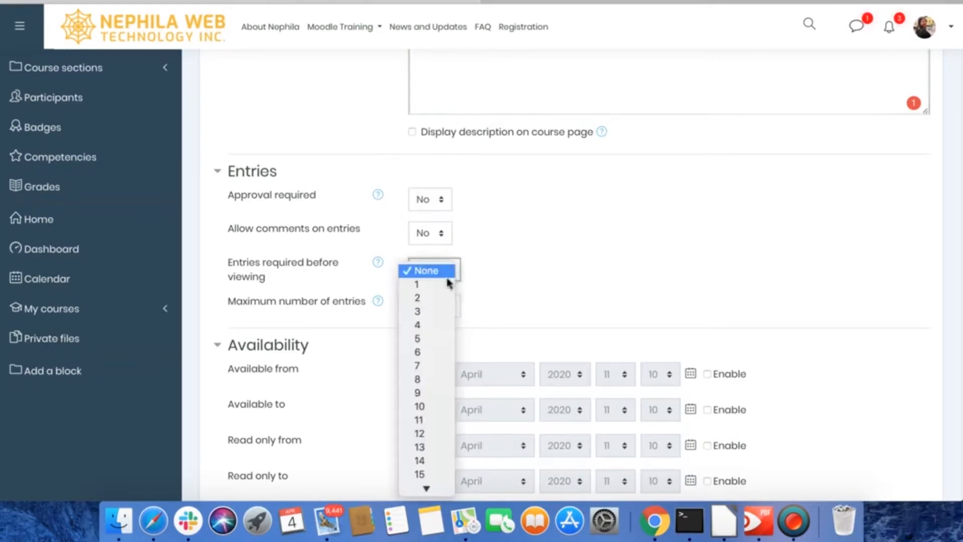
{"action": "left_click", "coordinate": [419, 286]}
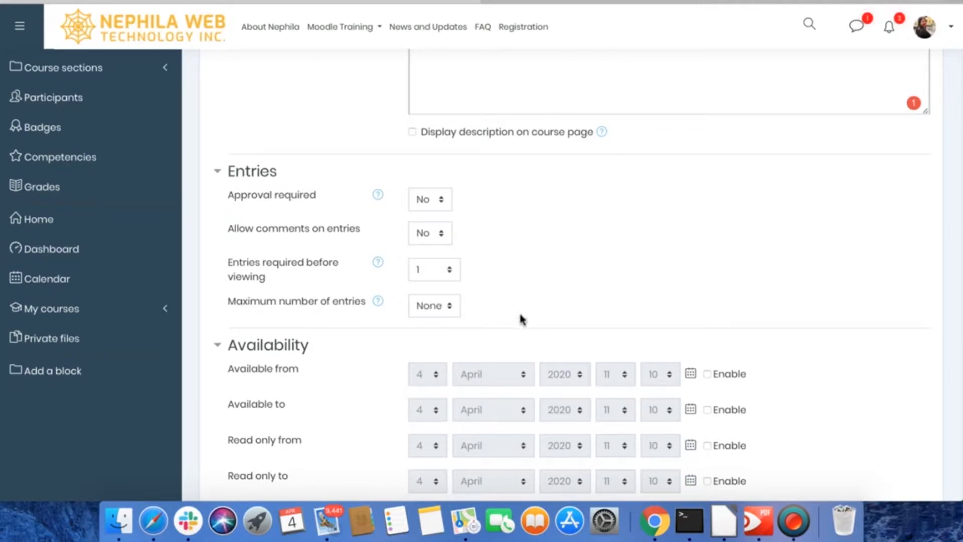
{"action": "scroll", "coordinate": [522, 318], "scroll_direction": "down", "scroll_amount": 3}
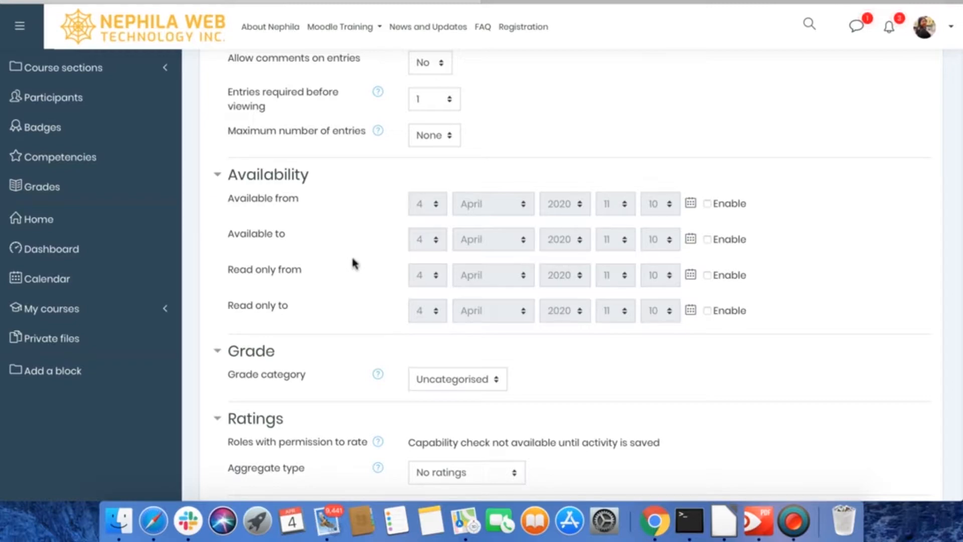
{"action": "scroll", "coordinate": [294, 238], "scroll_direction": "up", "scroll_amount": 1}
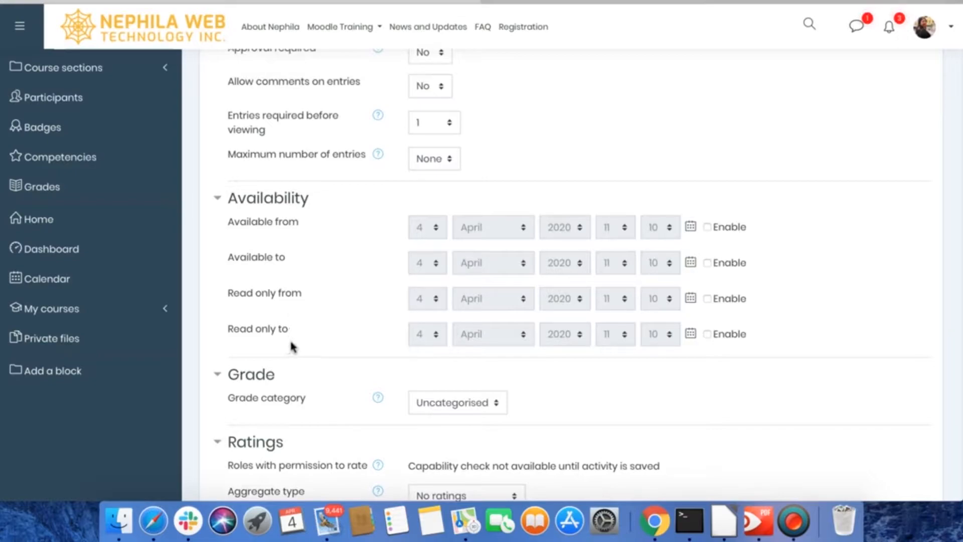
{"action": "scroll", "coordinate": [344, 253], "scroll_direction": "down", "scroll_amount": 1}
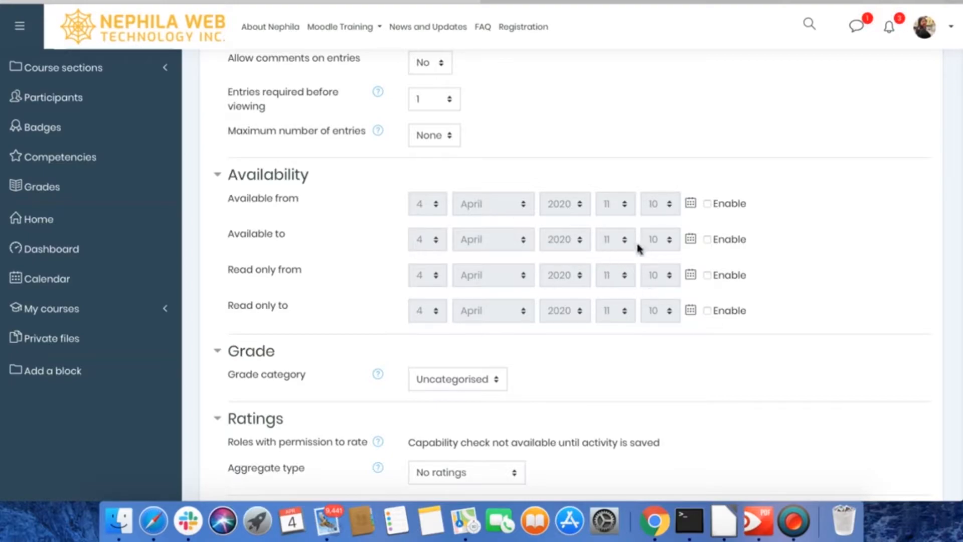
{"action": "left_click", "coordinate": [707, 205]}
{"action": "left_click", "coordinate": [428, 207]}
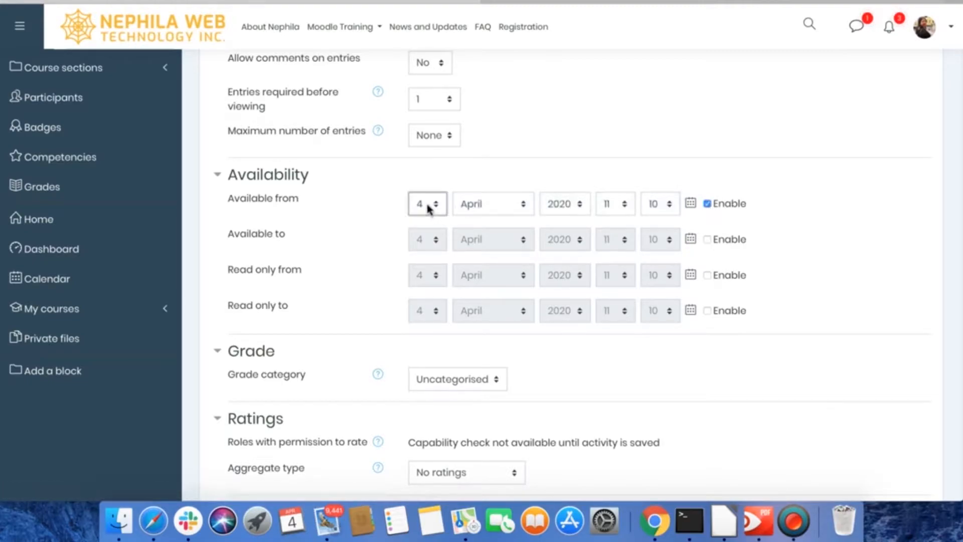
{"action": "left_click", "coordinate": [487, 204]}
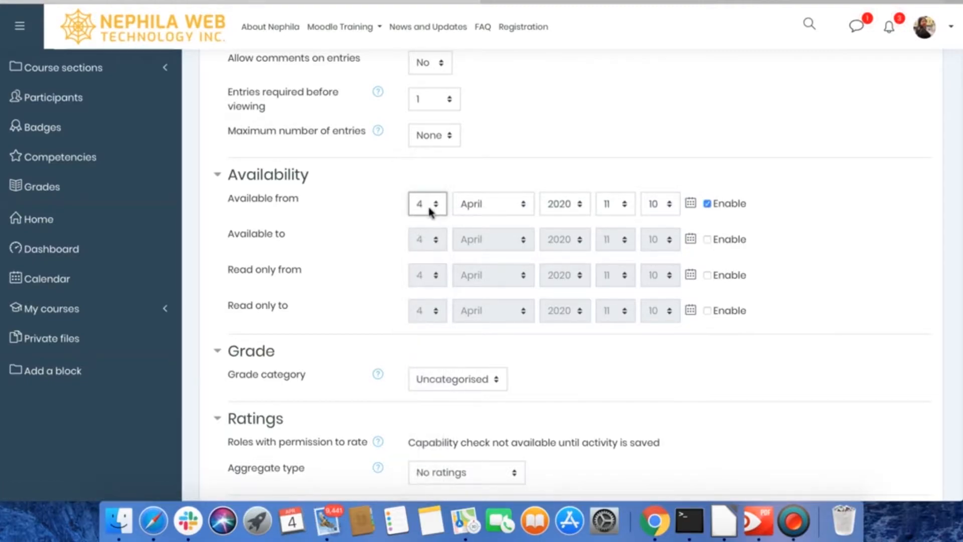
{"action": "left_click", "coordinate": [494, 206]}
{"action": "left_click", "coordinate": [569, 210]}
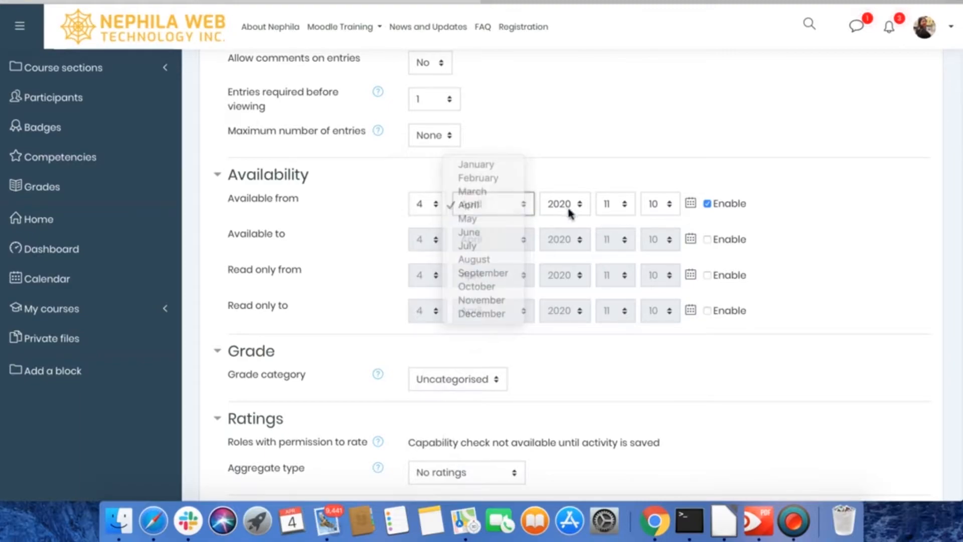
{"action": "left_click", "coordinate": [622, 188]}
{"action": "left_click", "coordinate": [708, 204]}
- Examine the Grade and Ratings settings, including the aggregate types offered for ratings
{"action": "scroll", "coordinate": [428, 329], "scroll_direction": "down", "scroll_amount": 1}
{"action": "scroll", "coordinate": [427, 329], "scroll_direction": "down", "scroll_amount": 5}
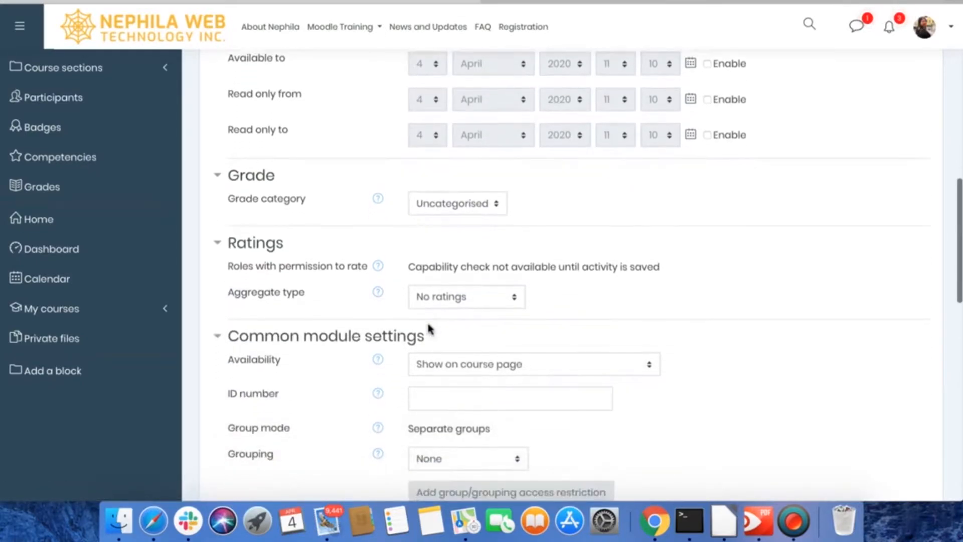
{"action": "scroll", "coordinate": [429, 329], "scroll_direction": "down", "scroll_amount": 1}
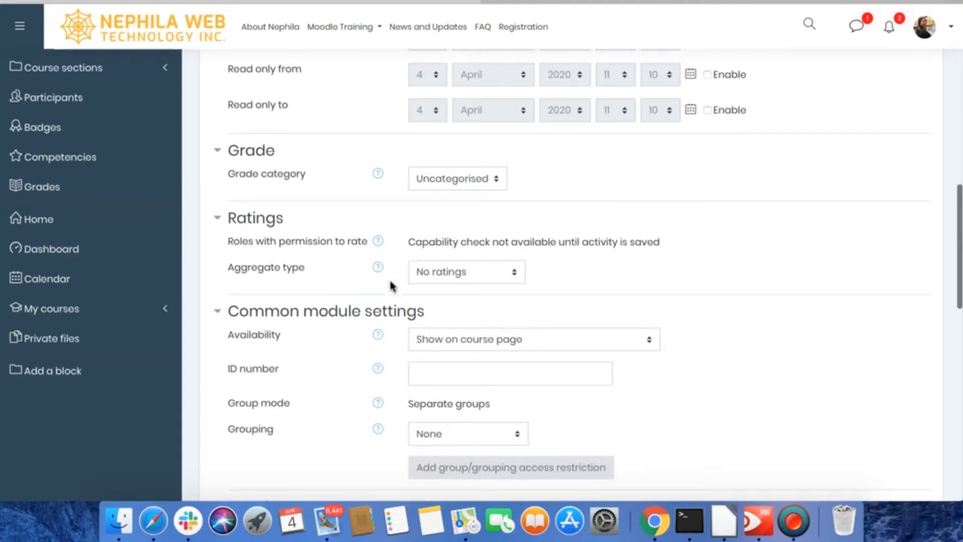
{"action": "scroll", "coordinate": [392, 286], "scroll_direction": "down", "scroll_amount": 1}
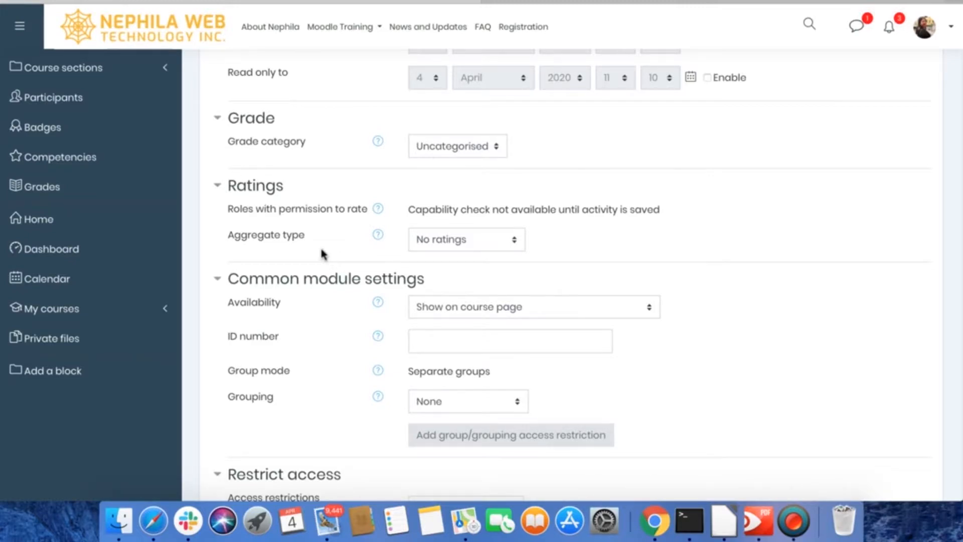
{"action": "left_click", "coordinate": [477, 245]}
{"action": "left_click", "coordinate": [456, 244]}
{"action": "left_click", "coordinate": [454, 244]}
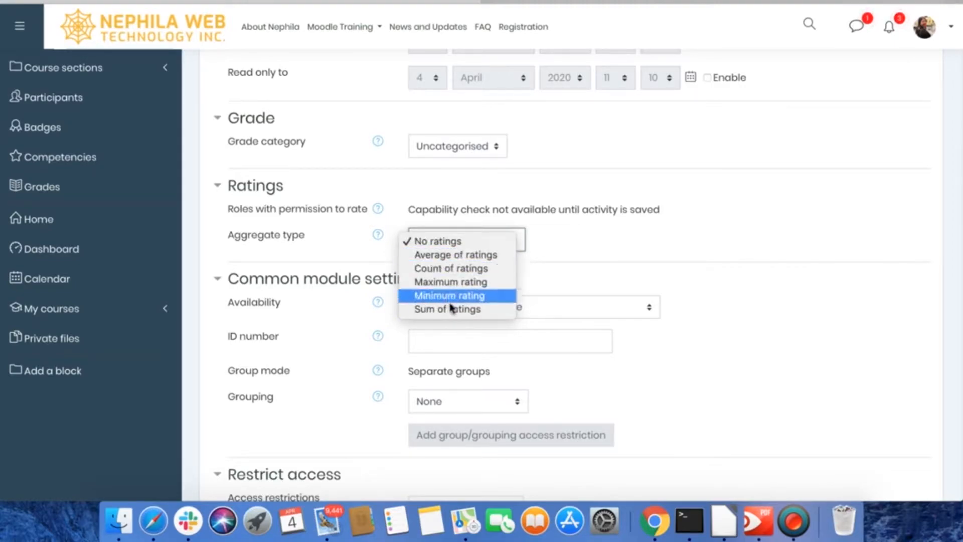
{"action": "left_click", "coordinate": [611, 251]}
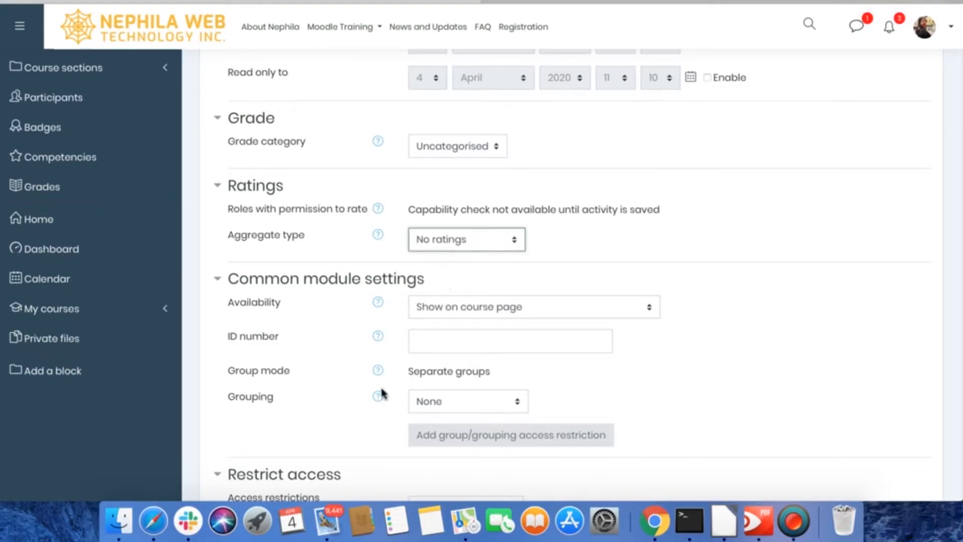
- Set completion tracking to show the activity as complete when conditions are met, and require a count of 1 entry
{"action": "scroll", "coordinate": [383, 393], "scroll_direction": "down", "scroll_amount": 2}
{"action": "scroll", "coordinate": [383, 394], "scroll_direction": "down", "scroll_amount": 1}
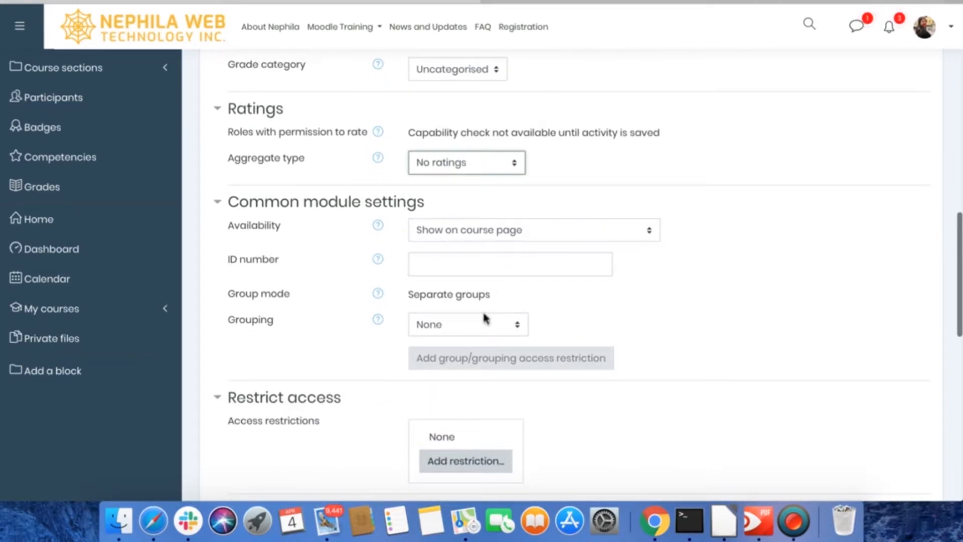
{"action": "scroll", "coordinate": [496, 307], "scroll_direction": "down", "scroll_amount": 4}
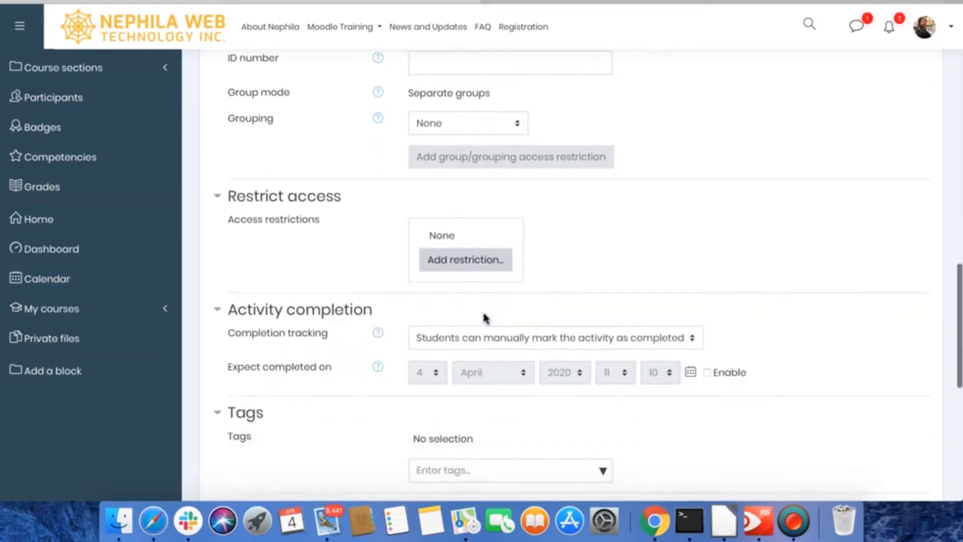
{"action": "scroll", "coordinate": [485, 317], "scroll_direction": "down", "scroll_amount": 1}
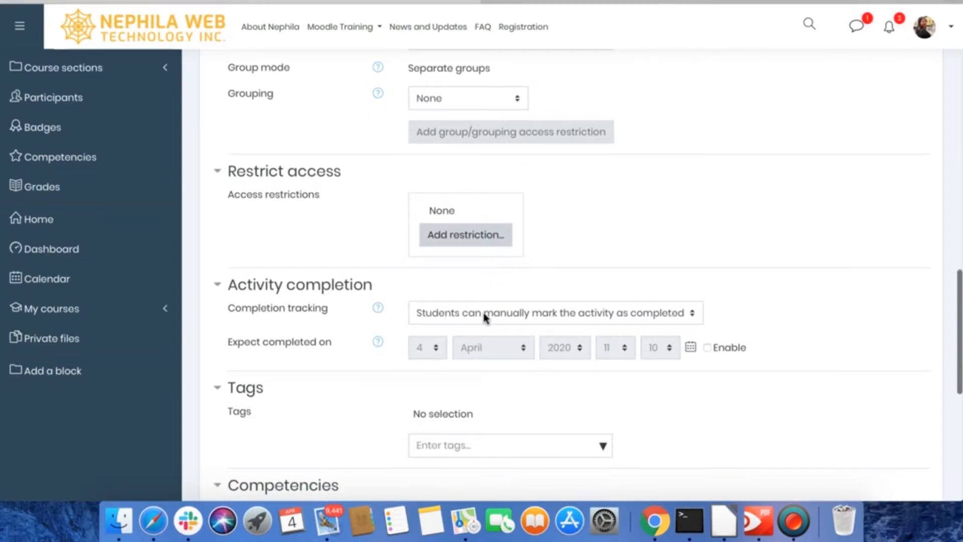
{"action": "scroll", "coordinate": [351, 314], "scroll_direction": "down", "scroll_amount": 3}
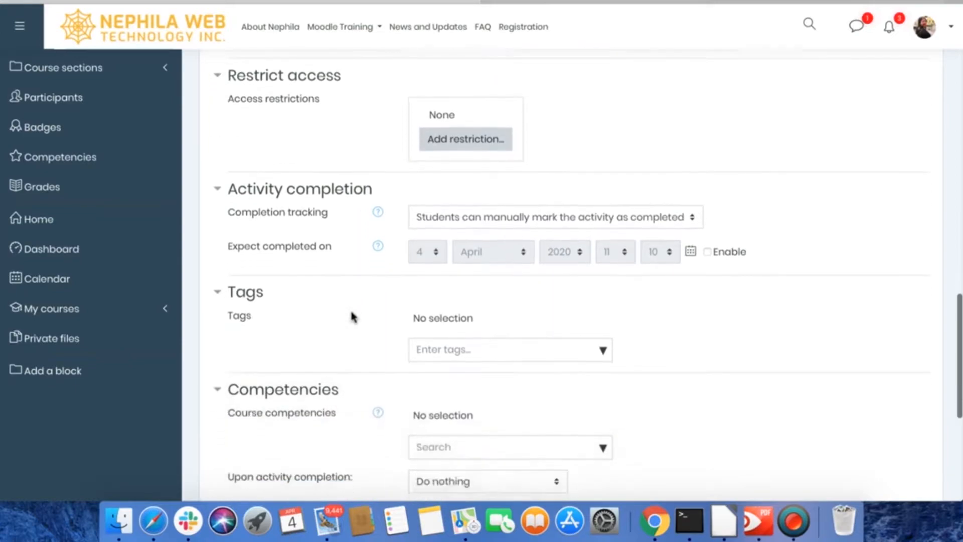
{"action": "left_click", "coordinate": [472, 206]}
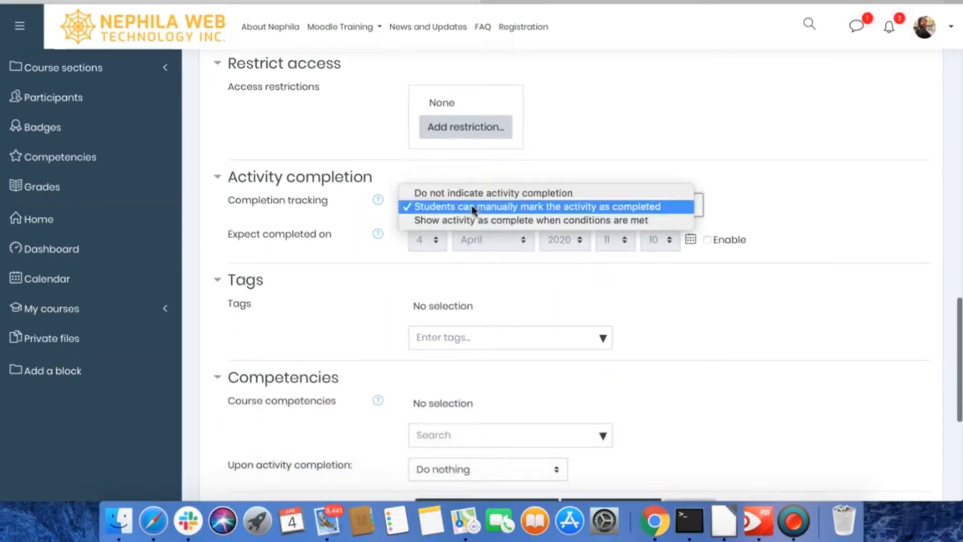
{"action": "left_click", "coordinate": [532, 221]}
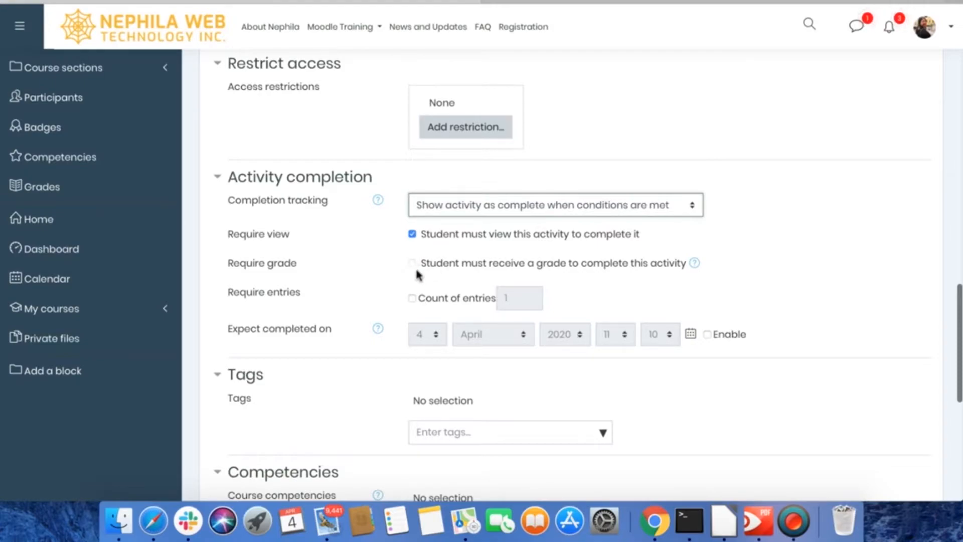
{"action": "left_click", "coordinate": [412, 299]}
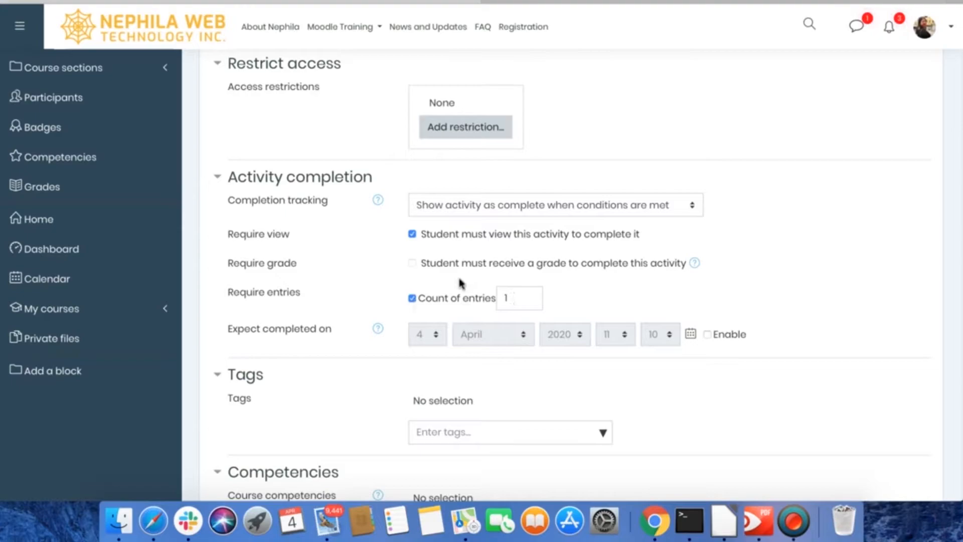
- Save the database settings, return to the course, and open the Student's Directory activity in Topic 5
{"action": "scroll", "coordinate": [455, 311], "scroll_direction": "down", "scroll_amount": 5}
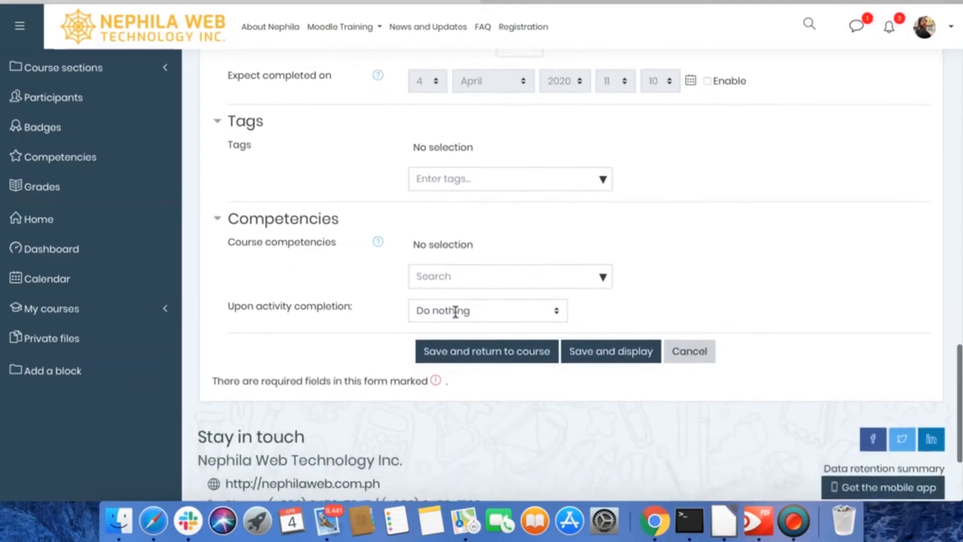
{"action": "scroll", "coordinate": [455, 311], "scroll_direction": "down", "scroll_amount": 1}
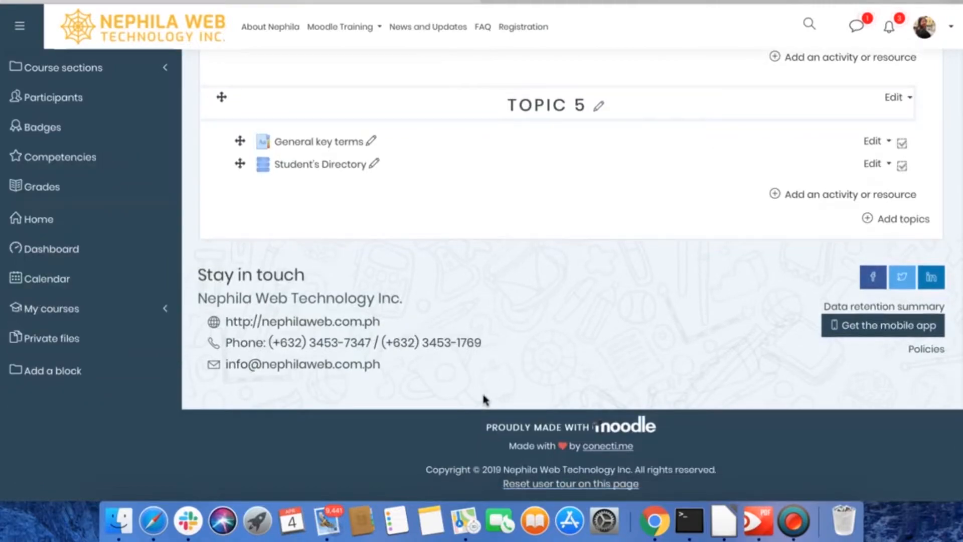
{"action": "scroll", "coordinate": [485, 399], "scroll_direction": "up", "scroll_amount": 2}
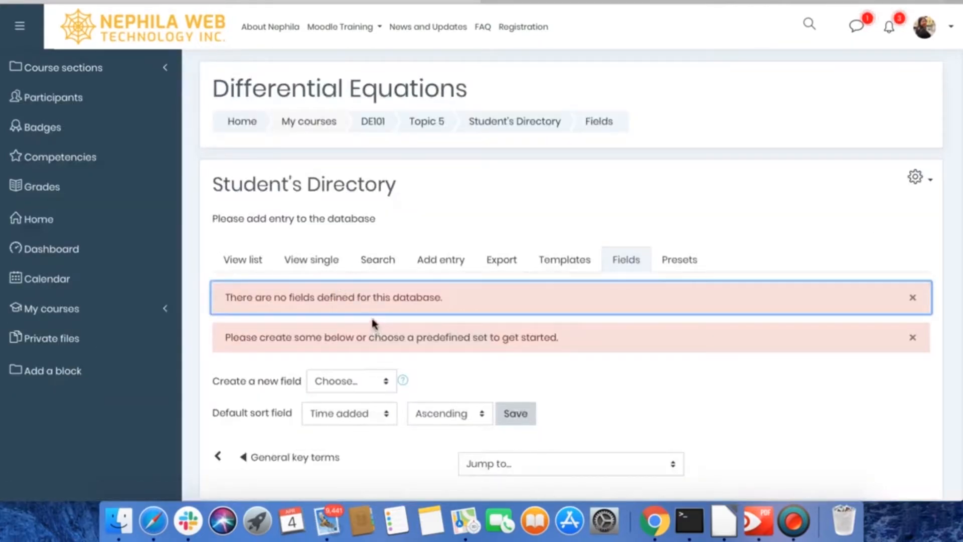
- Examine the title and description shown on the Student's Directory database page
{"action": "left_click", "coordinate": [212, 221]}
{"action": "left_click_drag", "start_coordinate": [211, 221], "coordinate": [354, 236]}
{"action": "left_click", "coordinate": [377, 236]}
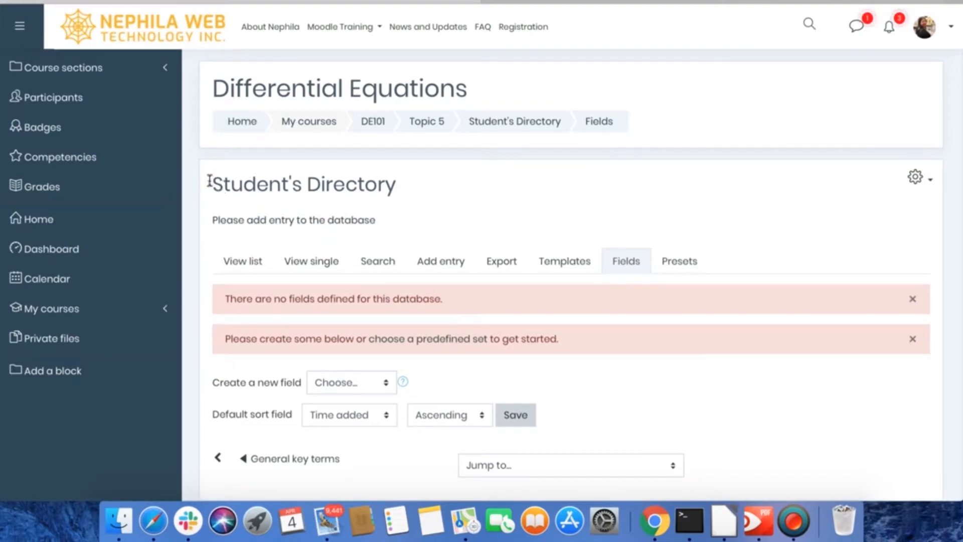
{"action": "left_click_drag", "start_coordinate": [210, 184], "coordinate": [417, 187]}
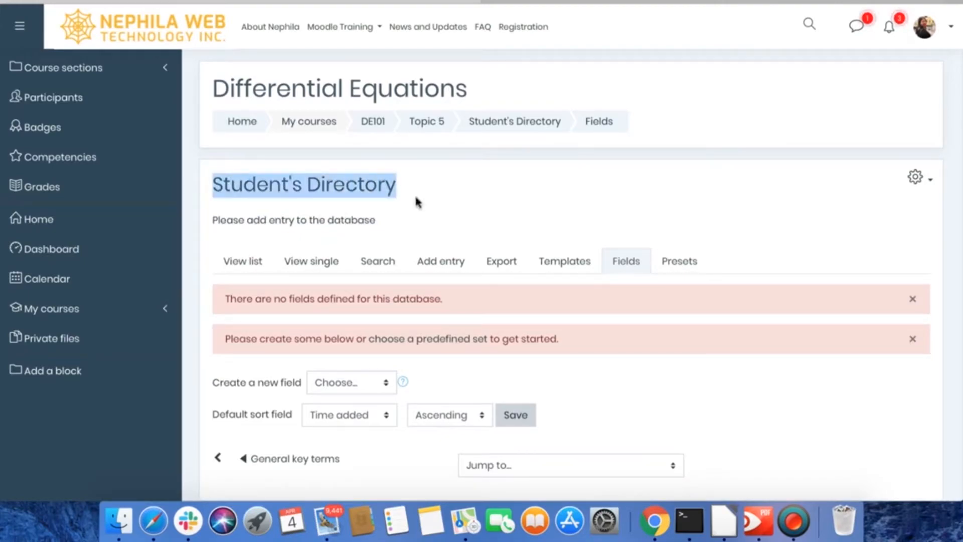
{"action": "left_click", "coordinate": [416, 199]}
{"action": "left_click_drag", "start_coordinate": [212, 221], "coordinate": [376, 221]}
{"action": "left_click", "coordinate": [375, 222]}
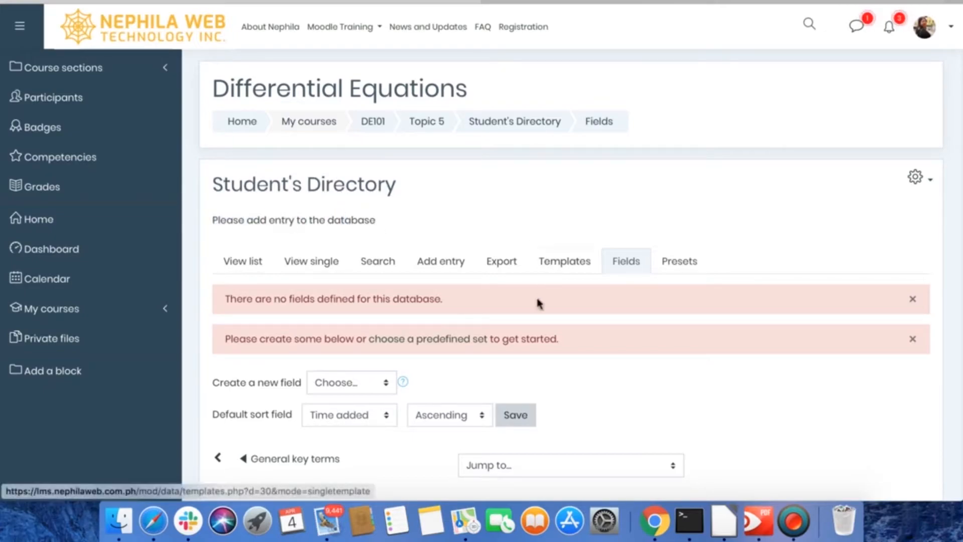
- Create a new Text input field in the database and name it "Fullname"
{"action": "scroll", "coordinate": [525, 339], "scroll_direction": "down", "scroll_amount": 3}
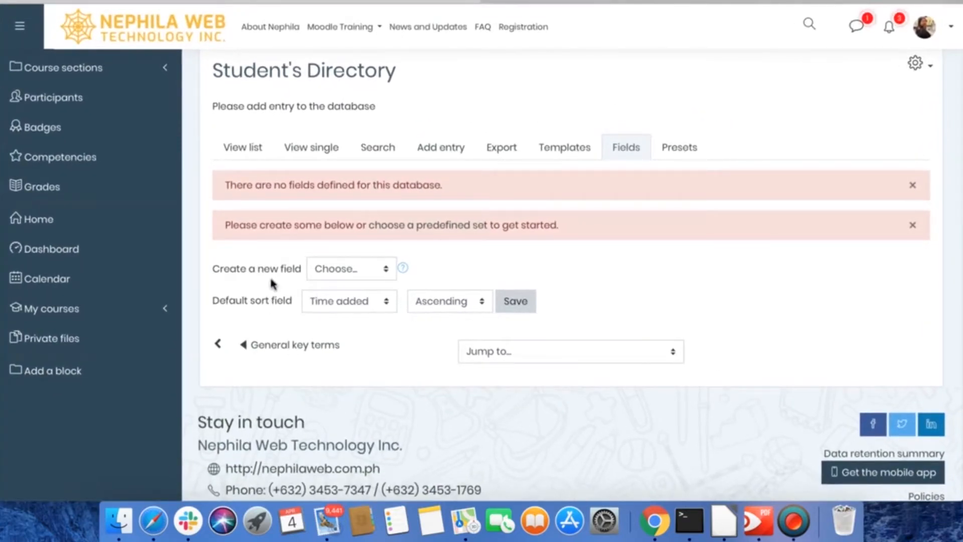
{"action": "left_click", "coordinate": [347, 270]}
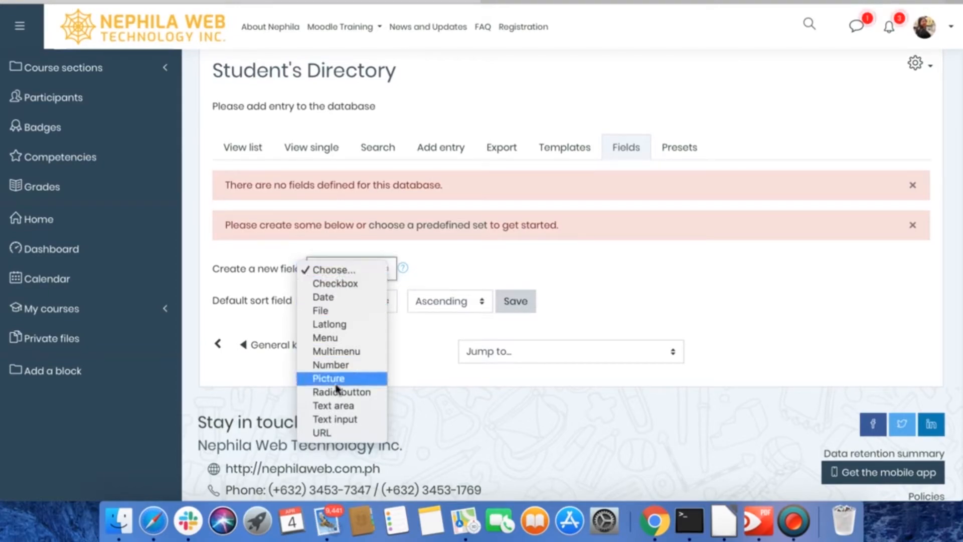
{"action": "left_click", "coordinate": [343, 420]}
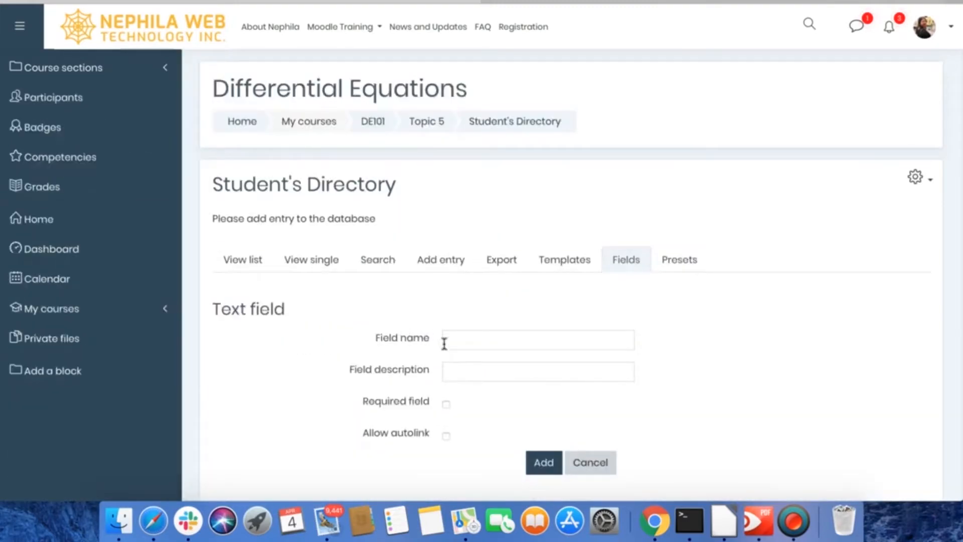
{"action": "left_click", "coordinate": [468, 340]}
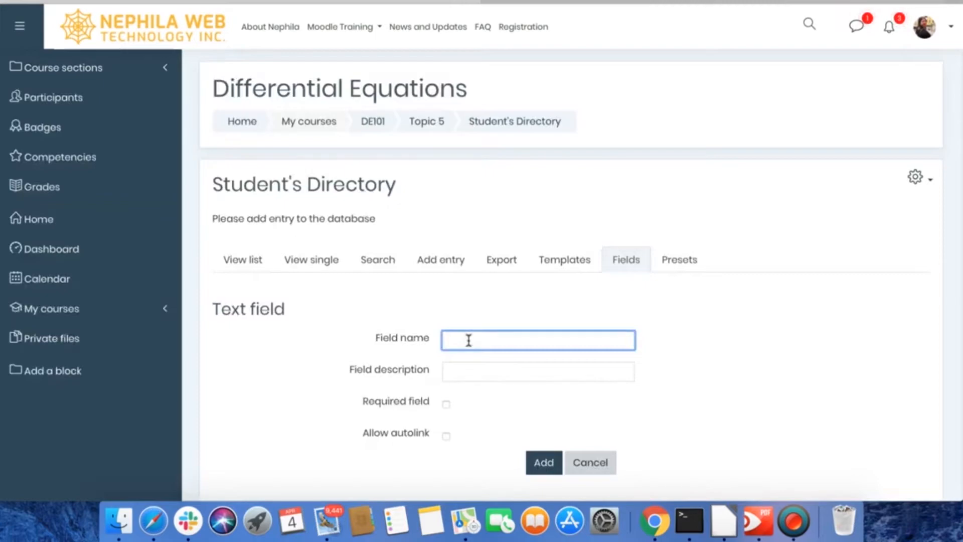
{"action": "key", "text": "BackSpace"}
{"action": "key", "text": "BackSpace"}
{"action": "type", "text": "Fullname"}
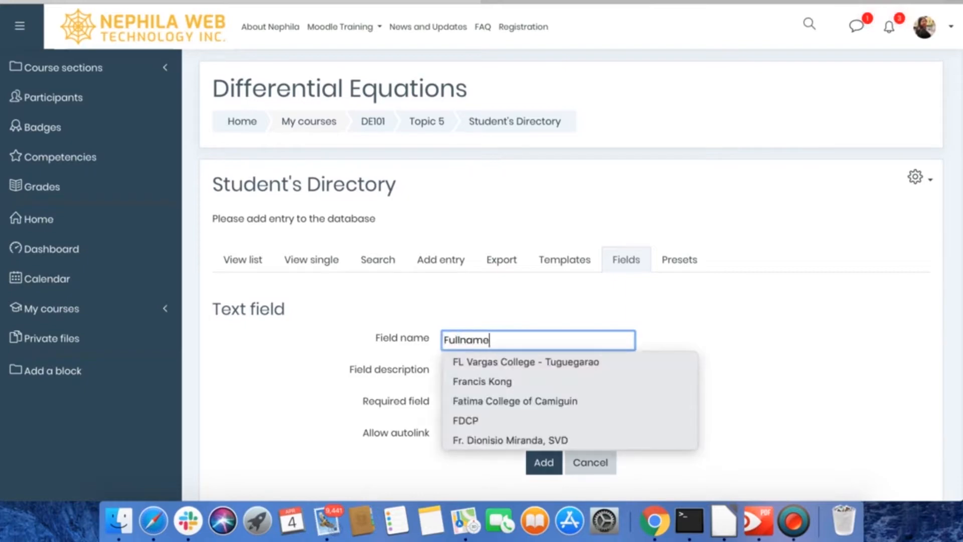
- Describe the Fullname field as "Student's fullname", make it required, and add it to the database
{"action": "key", "text": "Tab"}
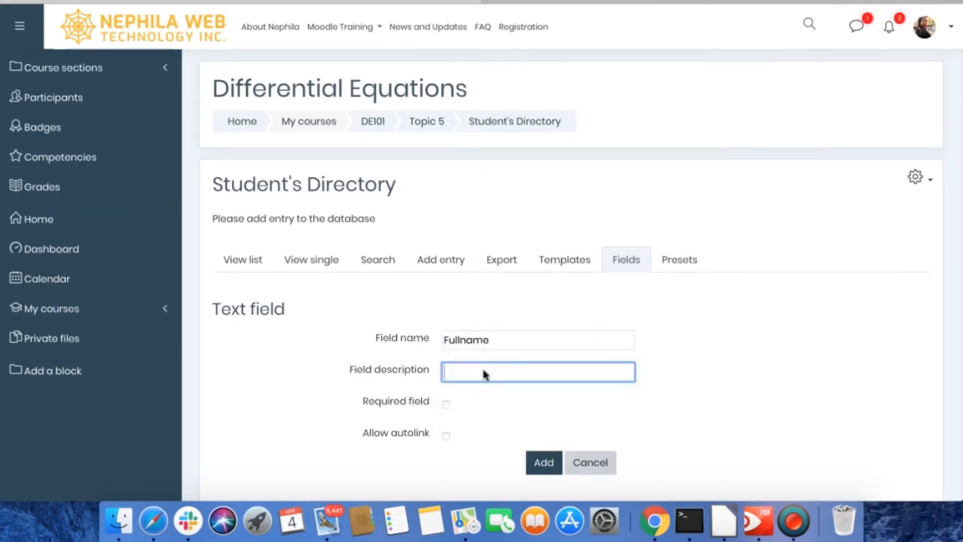
{"action": "type", "text": "F"}
{"action": "key", "text": "BackSpace"}
{"action": "type", "text": "Student's fullname"}
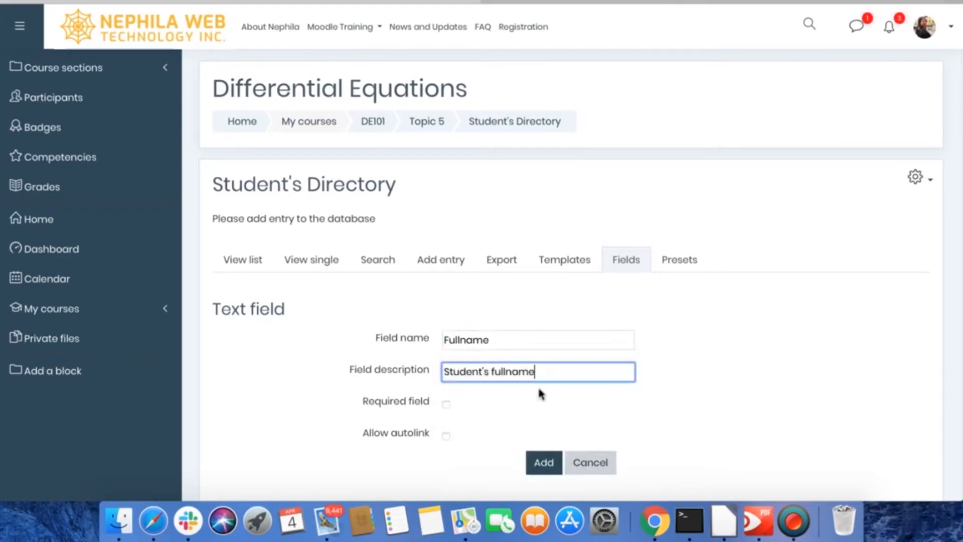
{"action": "scroll", "coordinate": [565, 409], "scroll_direction": "down", "scroll_amount": 5}
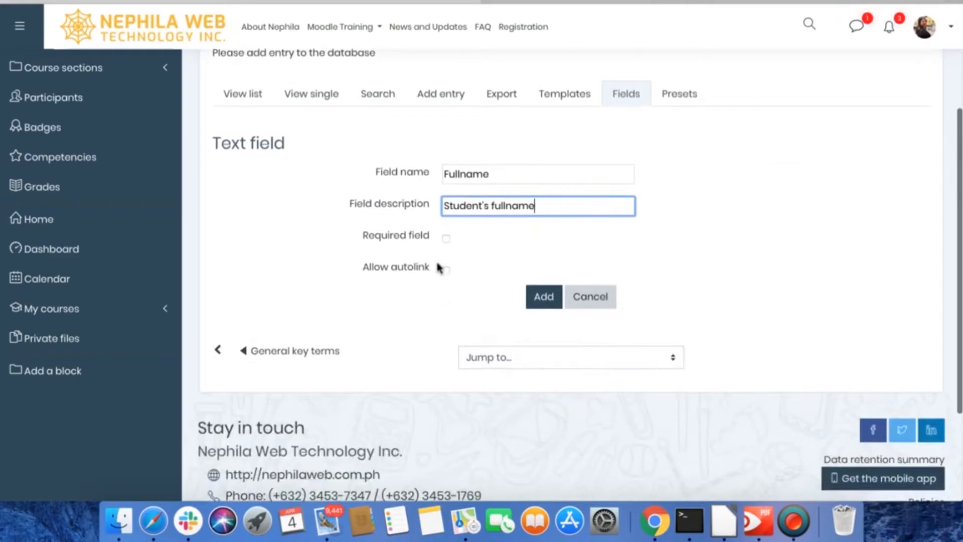
{"action": "left_click", "coordinate": [446, 239]}
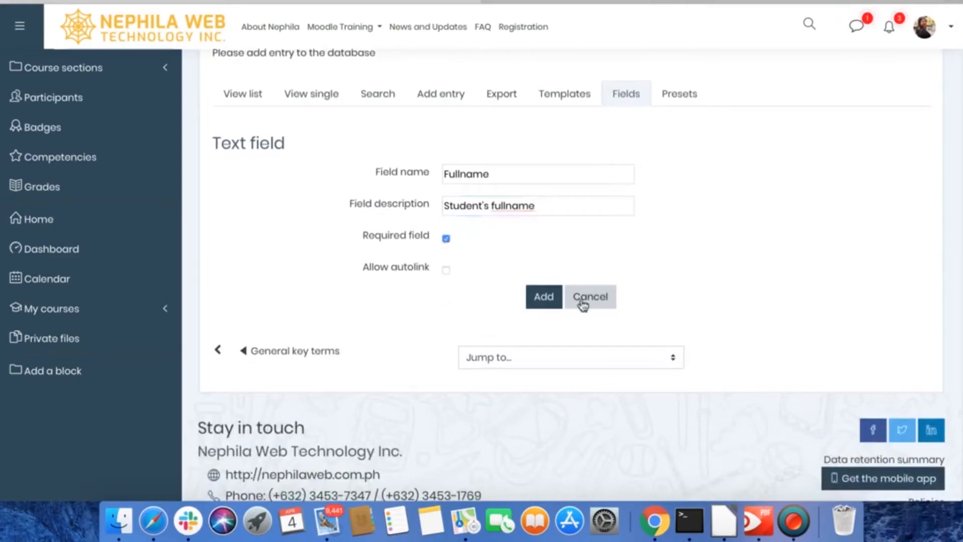
{"action": "left_click", "coordinate": [540, 297]}
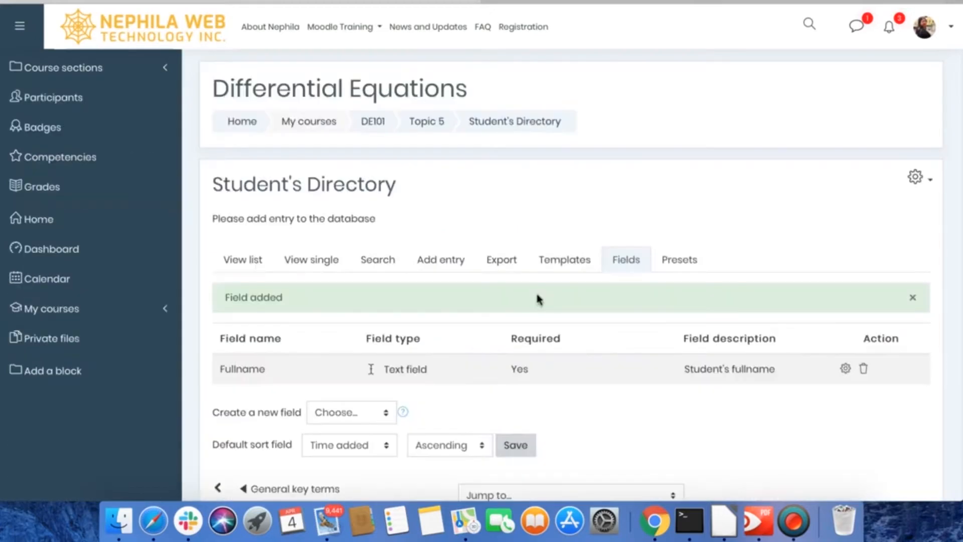
- Create another Text input field and name it "Email Address"
{"action": "scroll", "coordinate": [499, 392], "scroll_direction": "down", "scroll_amount": 5}
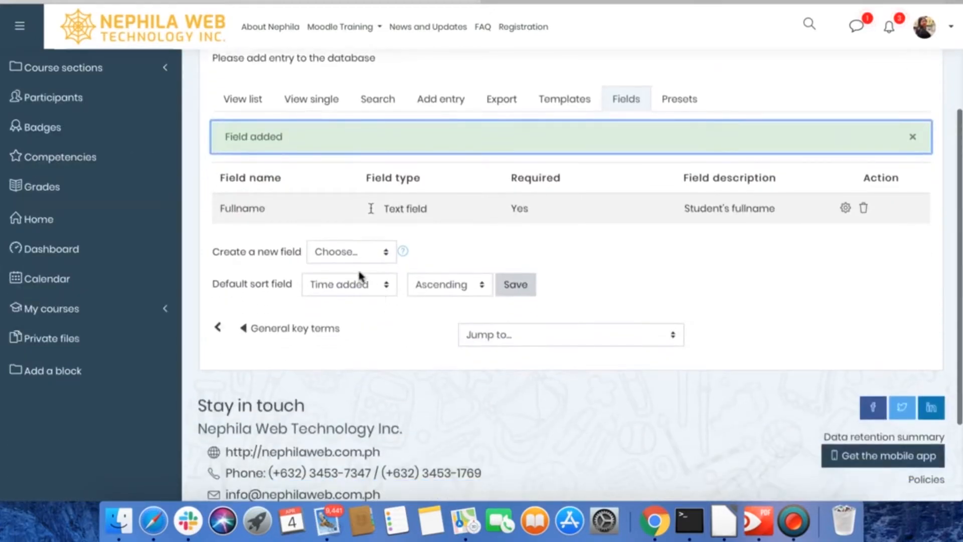
{"action": "left_click", "coordinate": [351, 253]}
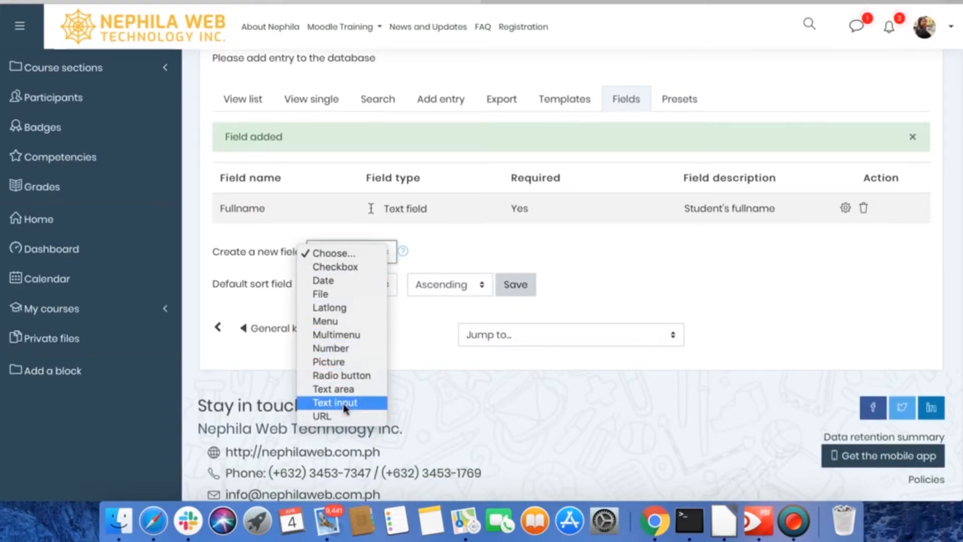
{"action": "key", "text": "Escape"}
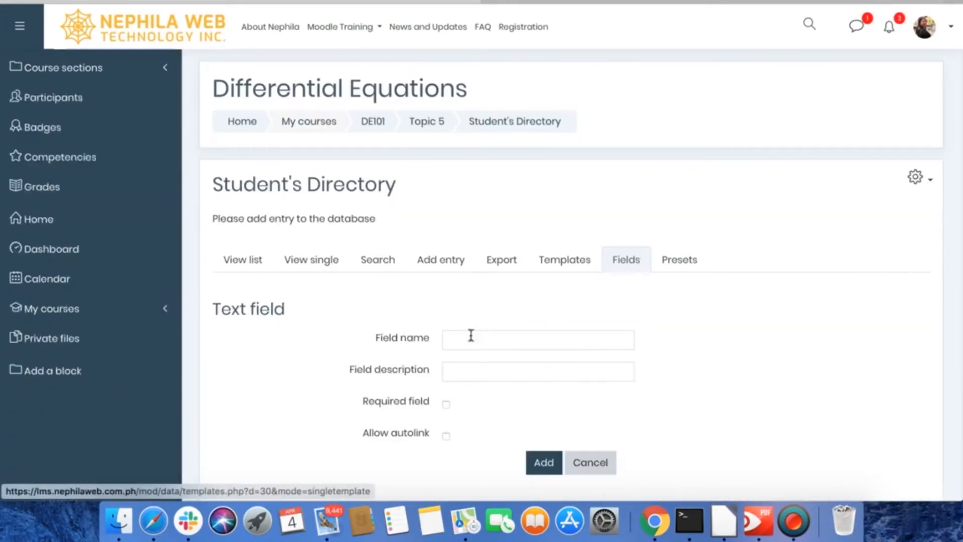
{"action": "left_click", "coordinate": [470, 340]}
{"action": "type", "text": "Ema"}
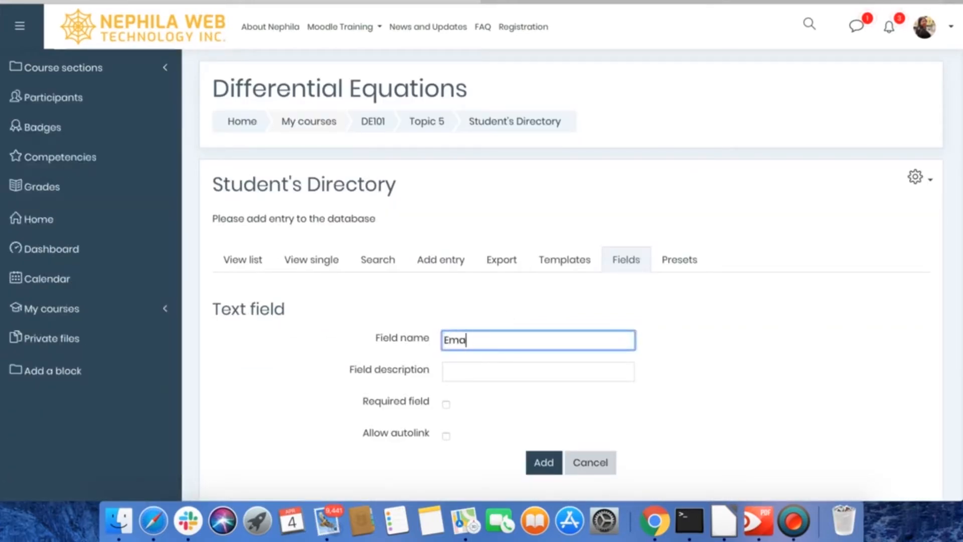
{"action": "type", "text": "il Address"}
{"action": "left_click", "coordinate": [494, 372]}
{"action": "type", "text": "S"}
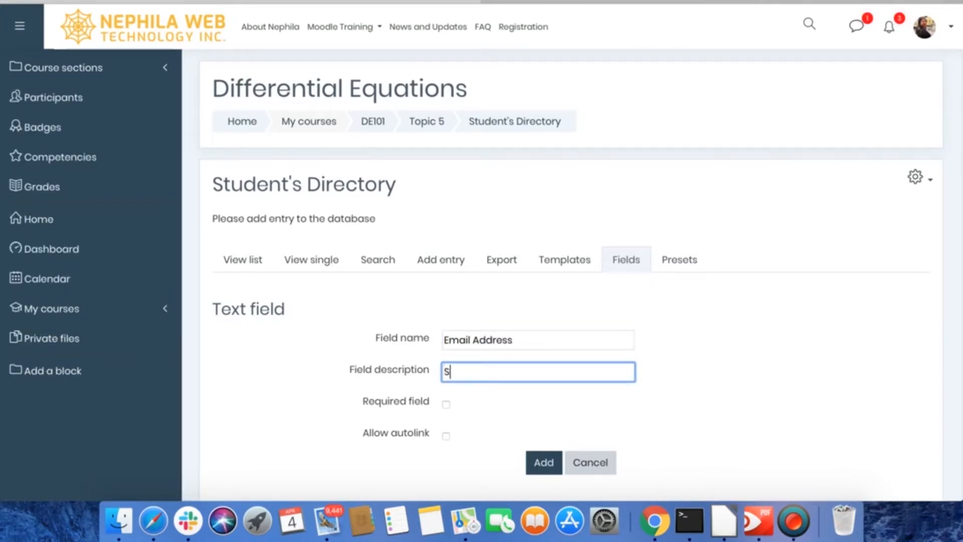
{"action": "type", "text": "tudnet"}
{"action": "key", "text": "BackSpace"}
{"action": "key", "text": "BackSpace"}
{"action": "type", "text": "t's email address"}
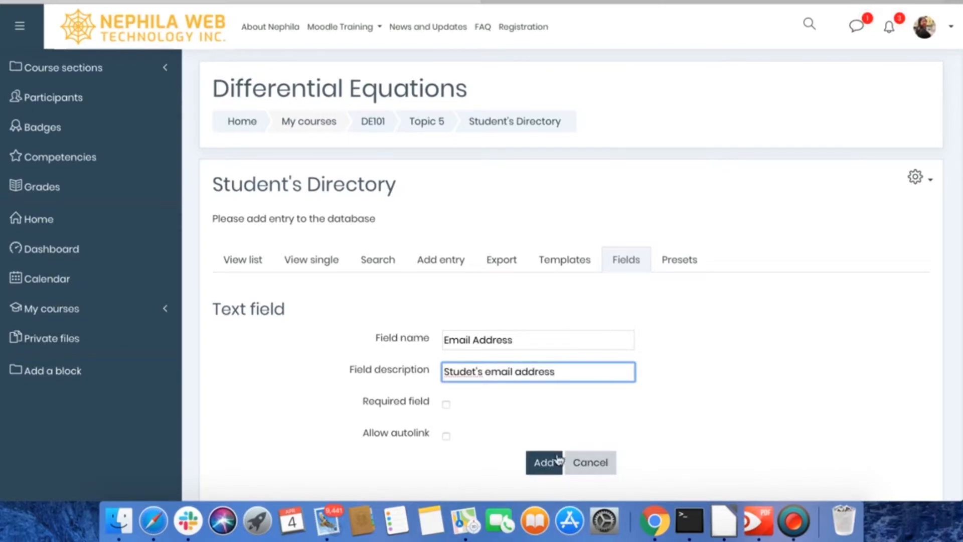
{"action": "left_click", "coordinate": [446, 404]}
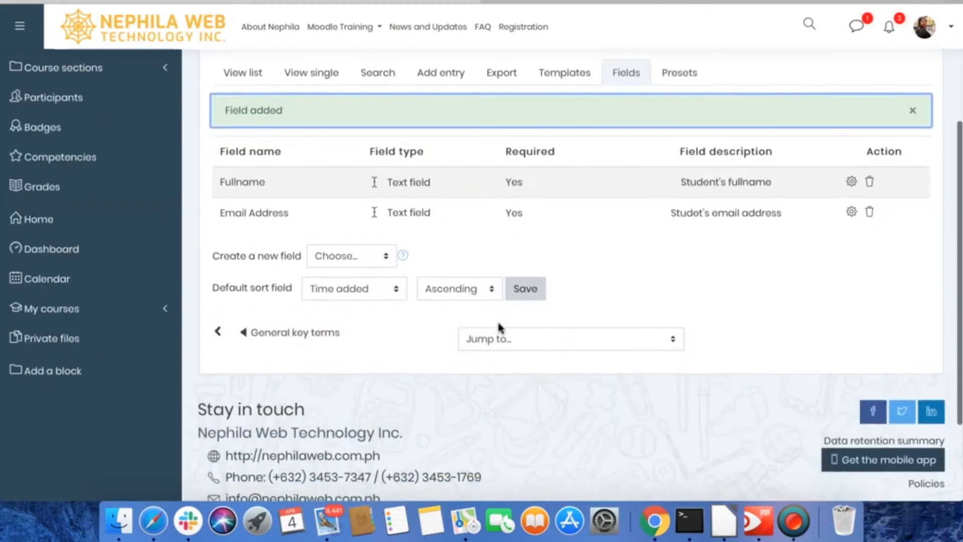
- Create a new Number field and name it "Contact Number"
{"action": "left_click", "coordinate": [335, 231]}
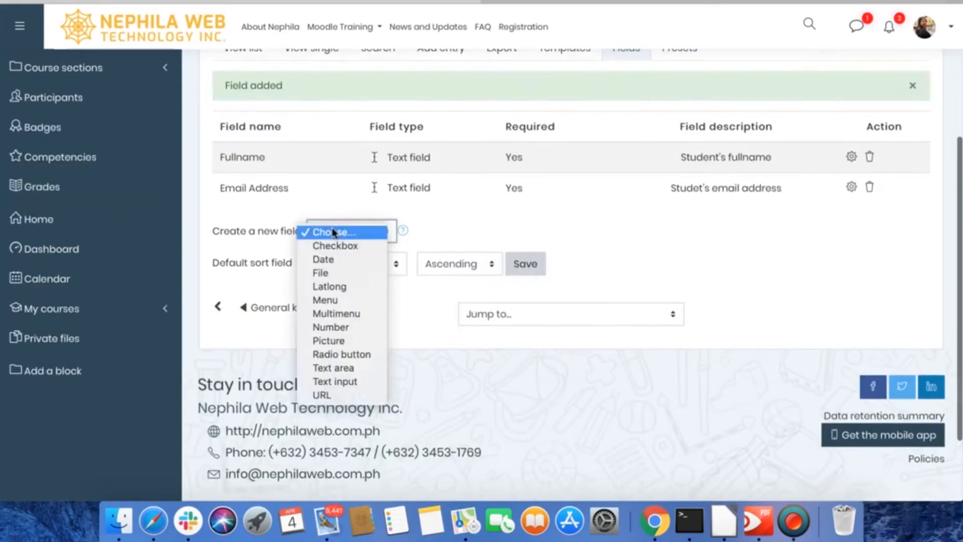
{"action": "left_click", "coordinate": [337, 328]}
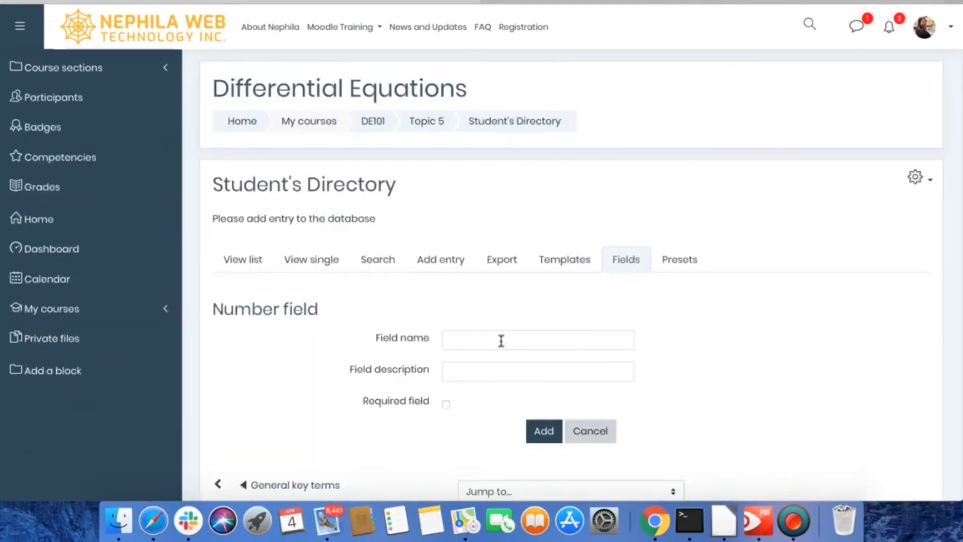
{"action": "left_click", "coordinate": [501, 341]}
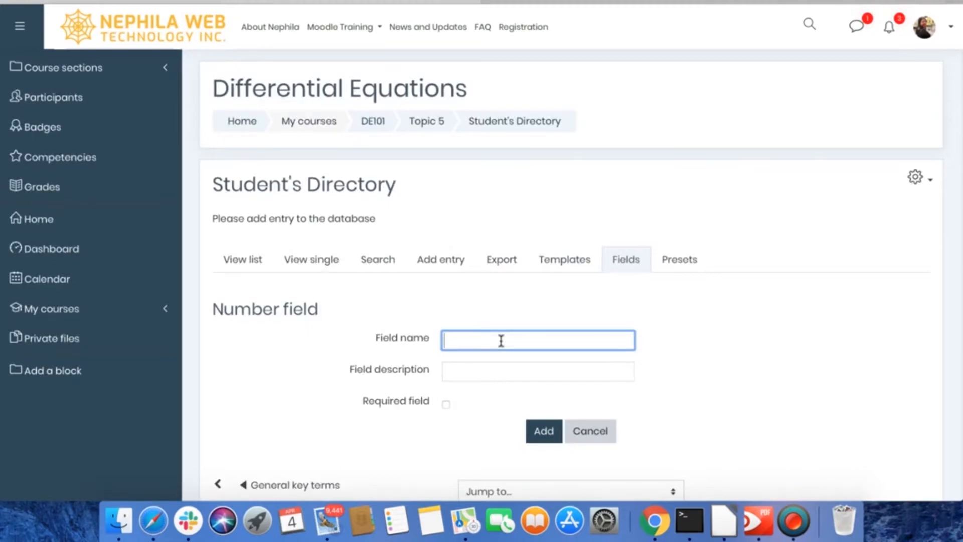
{"action": "type", "text": "Contact Number"}
- Describe the Contact Number field as "Student's contact no." and add it to the database
{"action": "left_click", "coordinate": [527, 370]}
{"action": "type", "text": "Student's contact no."}
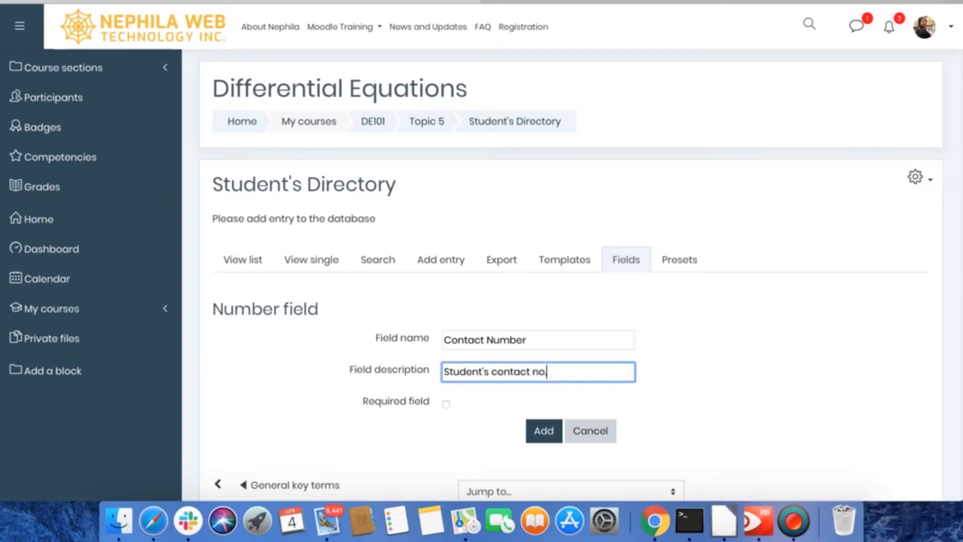
{"action": "left_click", "coordinate": [547, 436]}
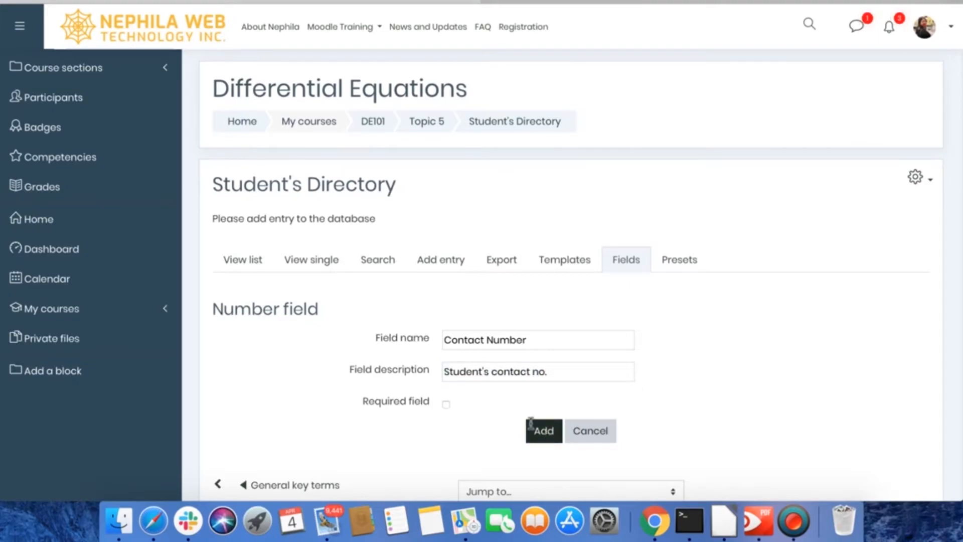
- Create a new Date field and name it "Birthdate"
{"action": "scroll", "coordinate": [471, 351], "scroll_direction": "down", "scroll_amount": 3}
{"action": "left_click", "coordinate": [351, 312]}
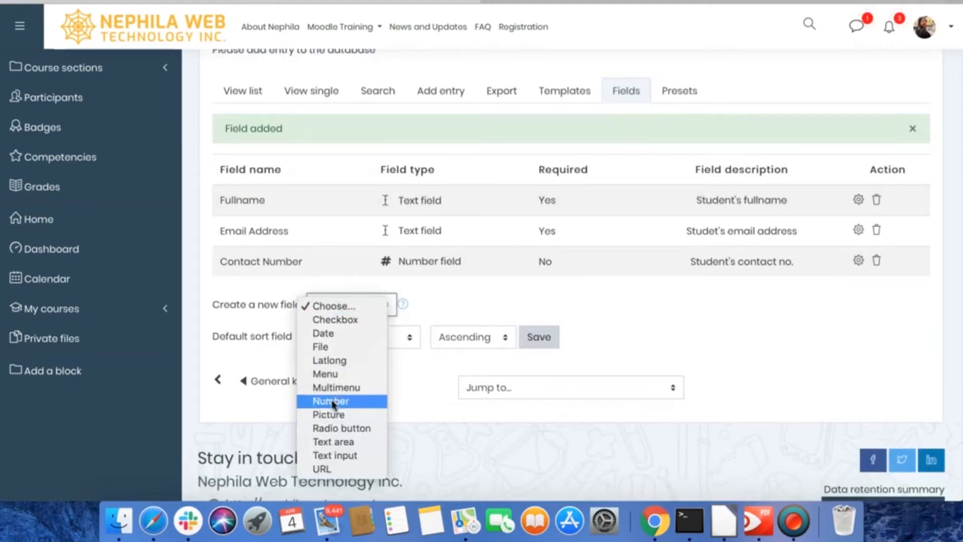
{"action": "left_click", "coordinate": [324, 337]}
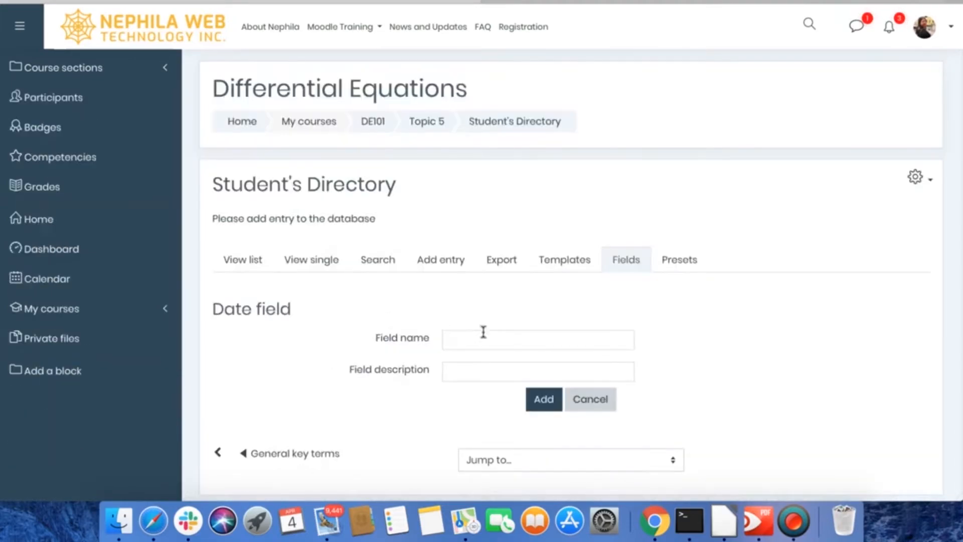
{"action": "left_click", "coordinate": [483, 337]}
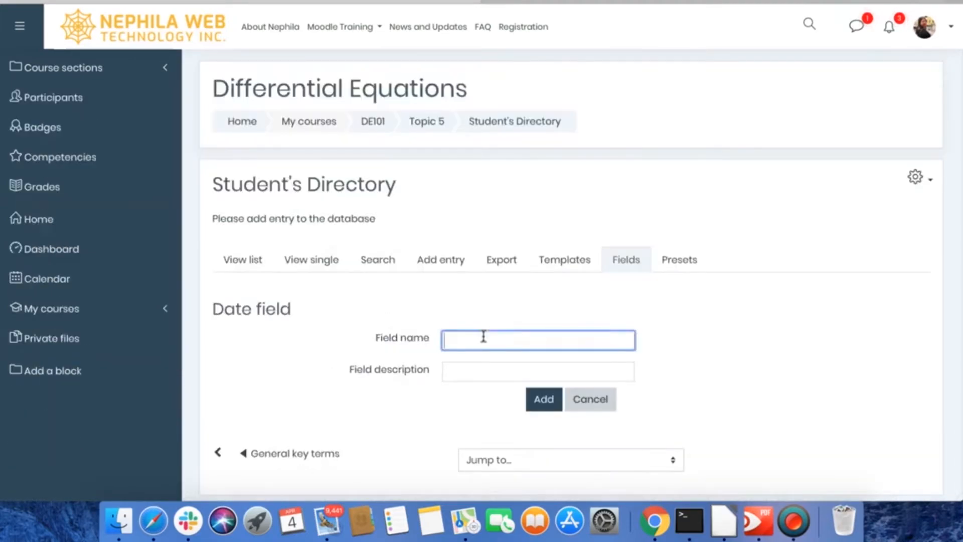
{"action": "type", "text": "Birthdate"}
- Describe the Birthdate field as "Student's birthdate" and add it to the database
{"action": "left_click", "coordinate": [552, 371]}
{"action": "type", "text": "Student's"}
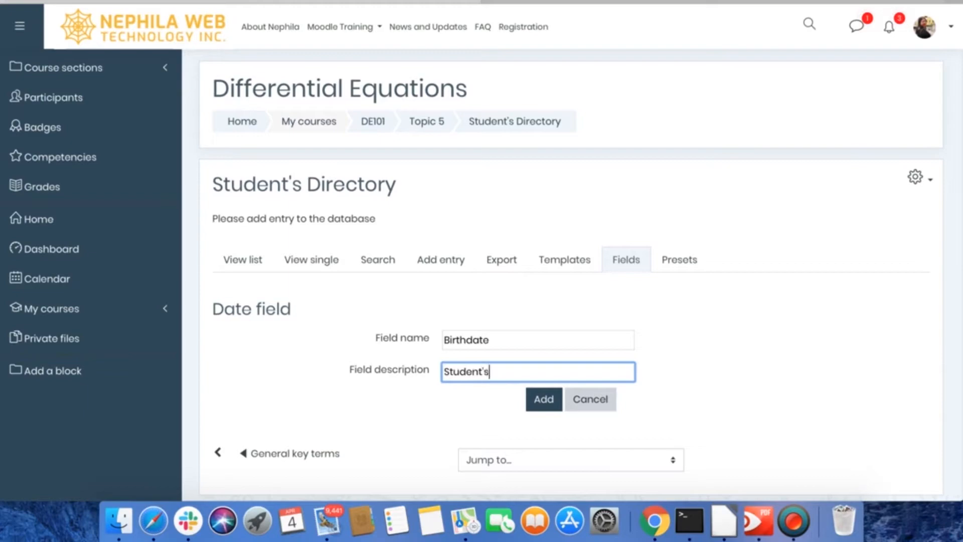
{"action": "type", "text": "bi"}
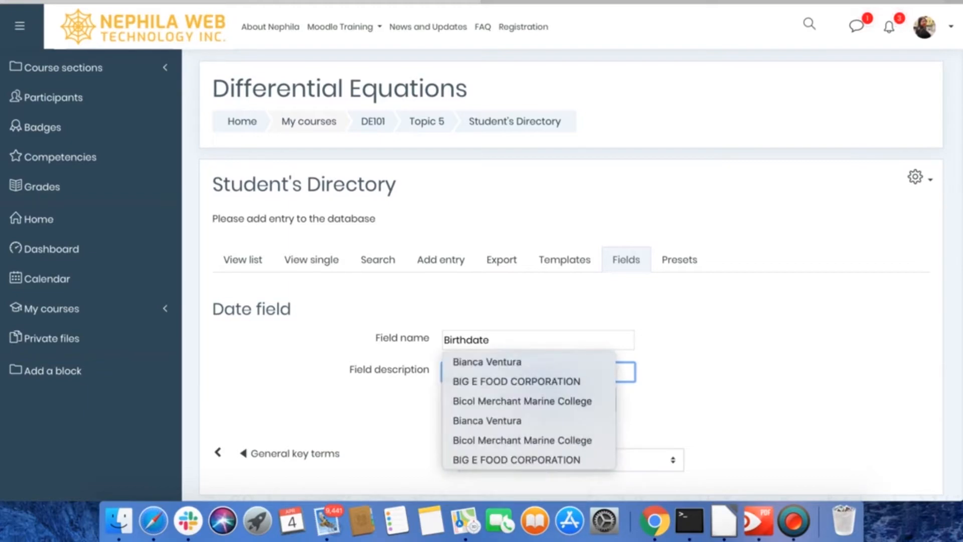
{"action": "left_click", "coordinate": [730, 416]}
{"action": "left_click", "coordinate": [597, 384]}
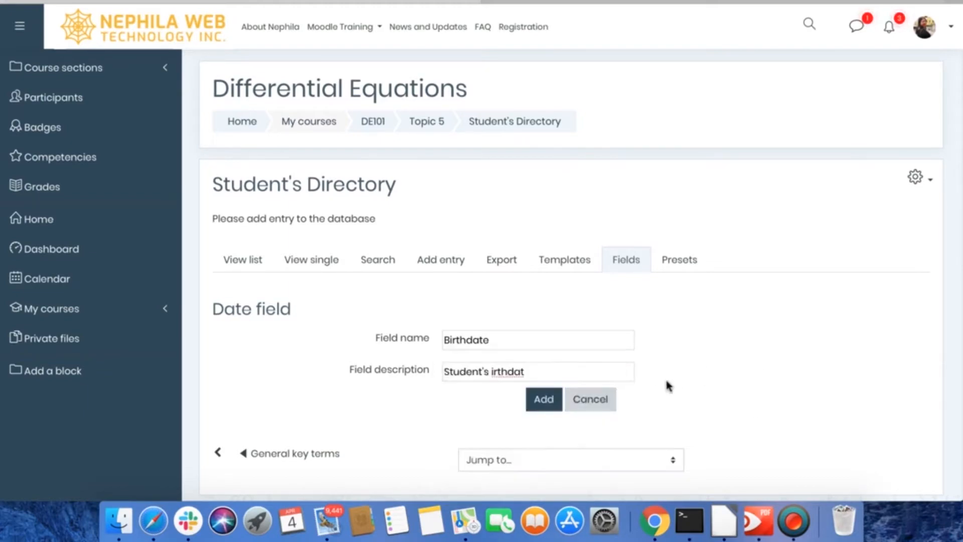
{"action": "left_click", "coordinate": [490, 372]}
{"action": "type", "text": "b"}
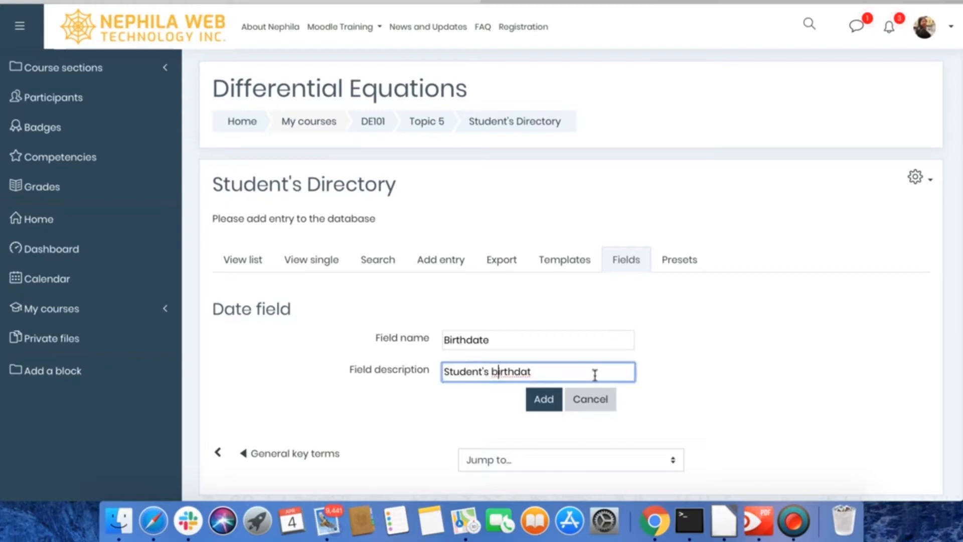
{"action": "type", "text": "e"}
{"action": "left_click", "coordinate": [532, 400]}
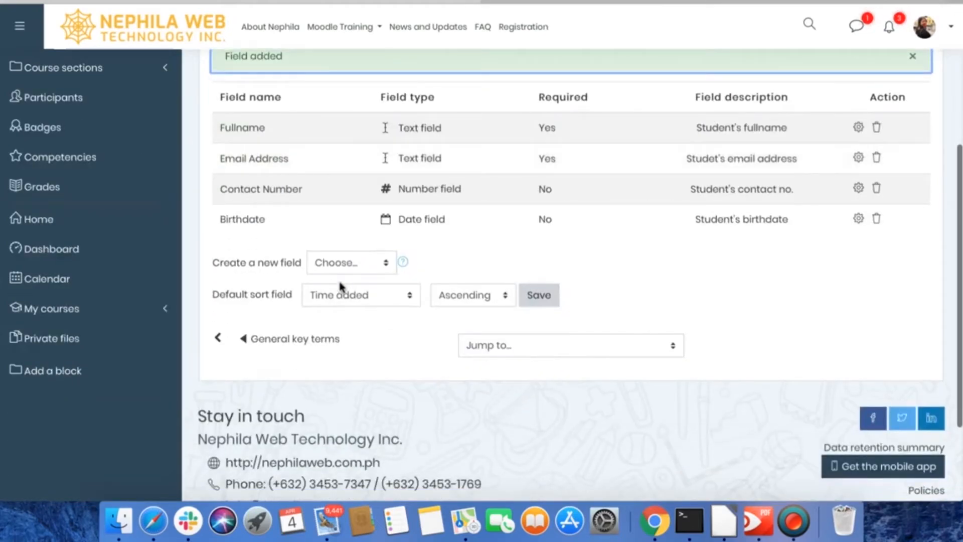
- Create a new Picture field named "Photo" with the description "Students photo"
{"action": "left_click", "coordinate": [337, 264]}
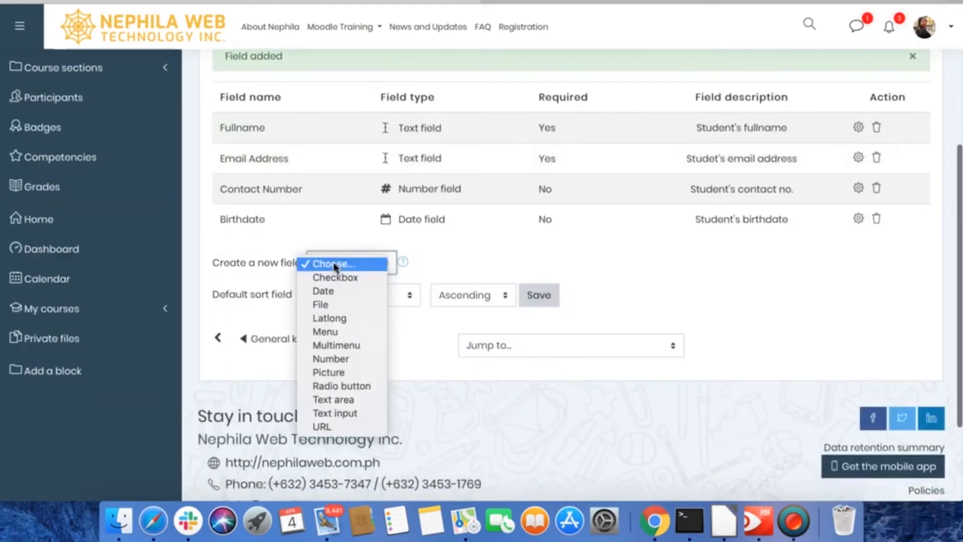
{"action": "left_click", "coordinate": [333, 371]}
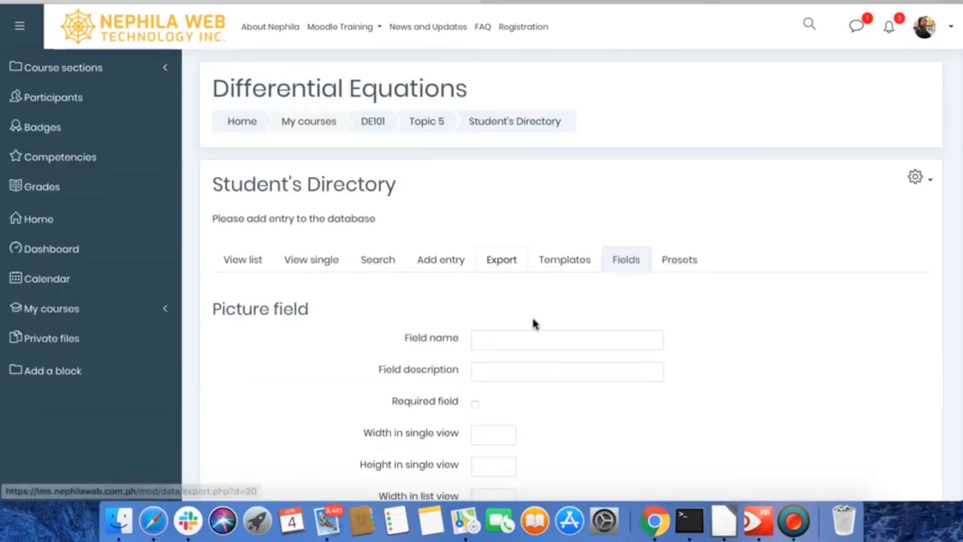
{"action": "left_click", "coordinate": [508, 341]}
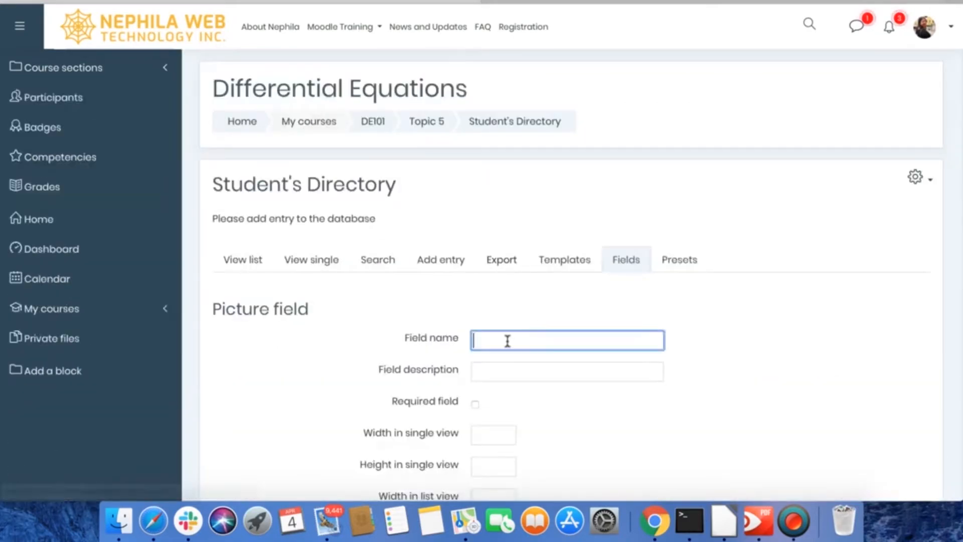
{"action": "left_click", "coordinate": [528, 380]}
{"action": "type", "text": "Stude"}
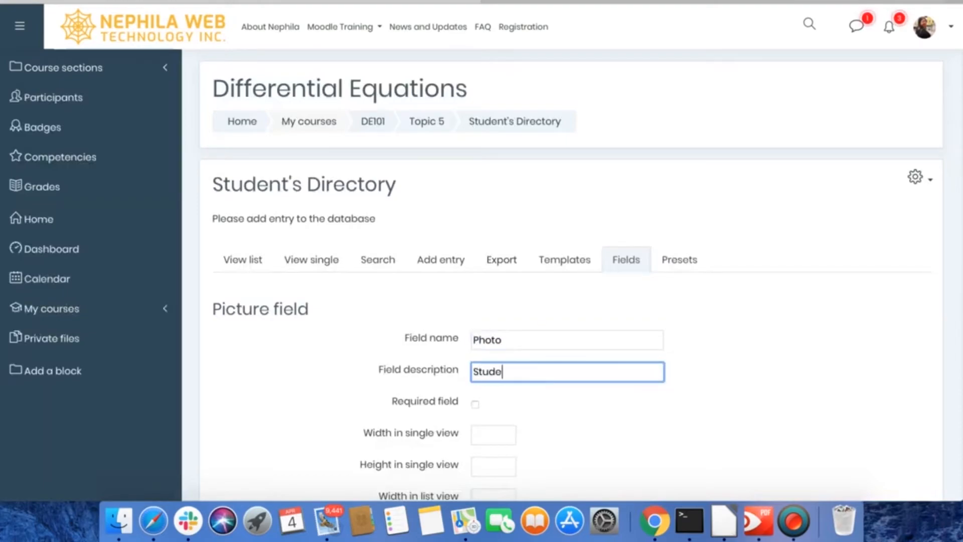
{"action": "type", "text": "nts"}
{"action": "left_click", "coordinate": [621, 419]}
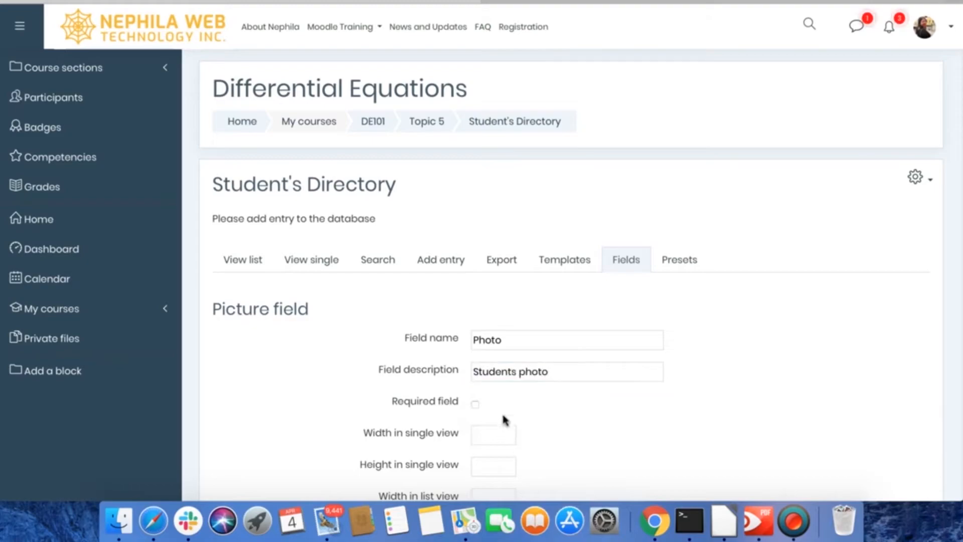
- Set the photo's width and height to 300 in single view and 150 in list view, and add the field
{"action": "scroll", "coordinate": [504, 419], "scroll_direction": "down", "scroll_amount": 5}
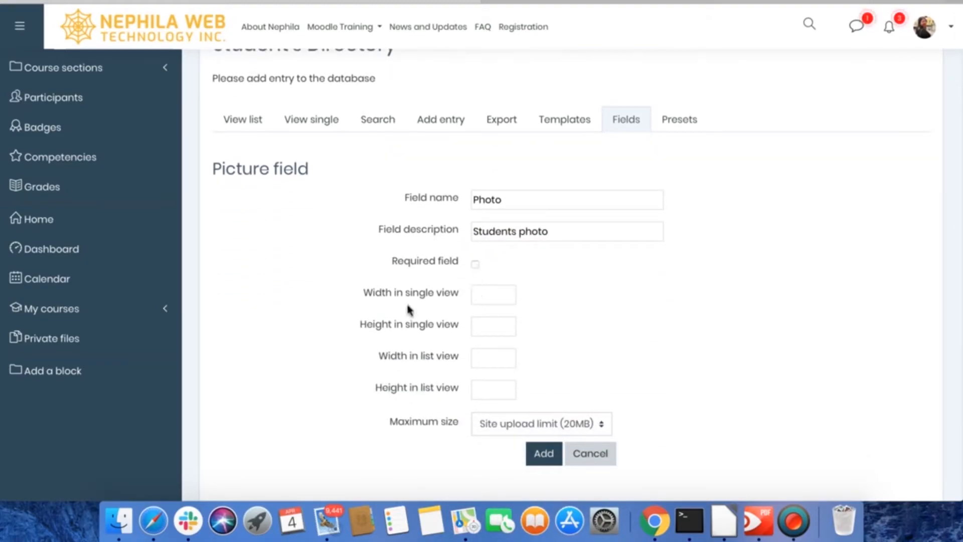
{"action": "left_click", "coordinate": [488, 294]}
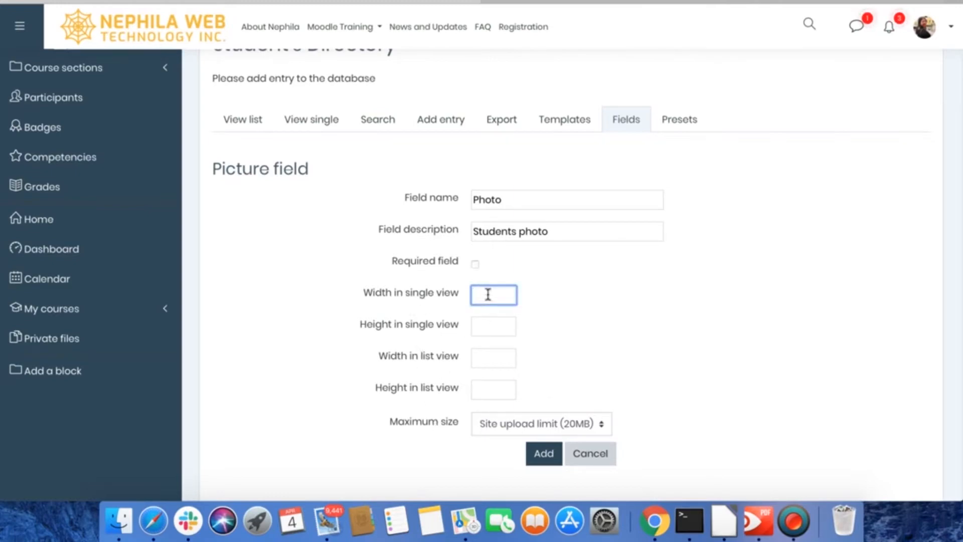
{"action": "type", "text": "300"}
{"action": "key", "text": "Tab"}
{"action": "key", "text": "Tab"}
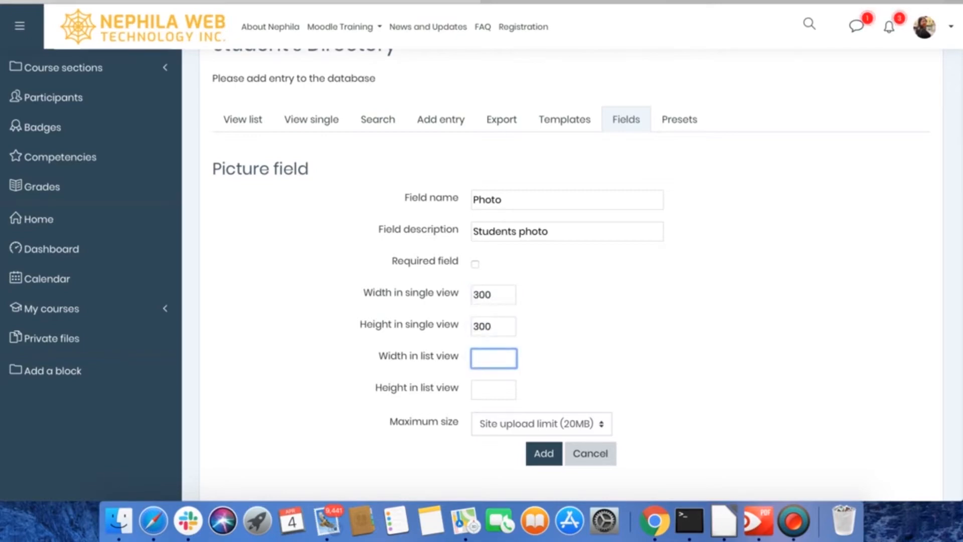
{"action": "type", "text": "1500"}
{"action": "key", "text": "Tab"}
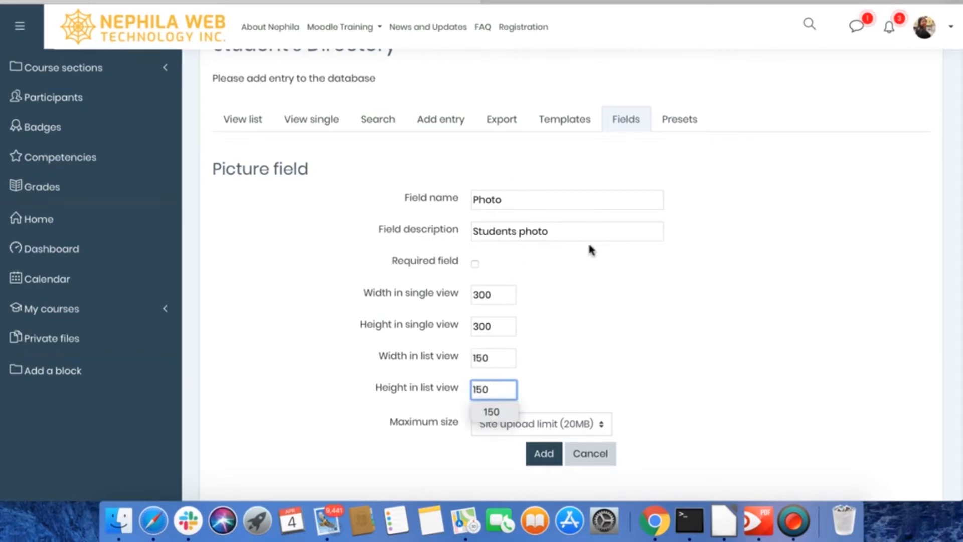
{"action": "left_click", "coordinate": [539, 454]}
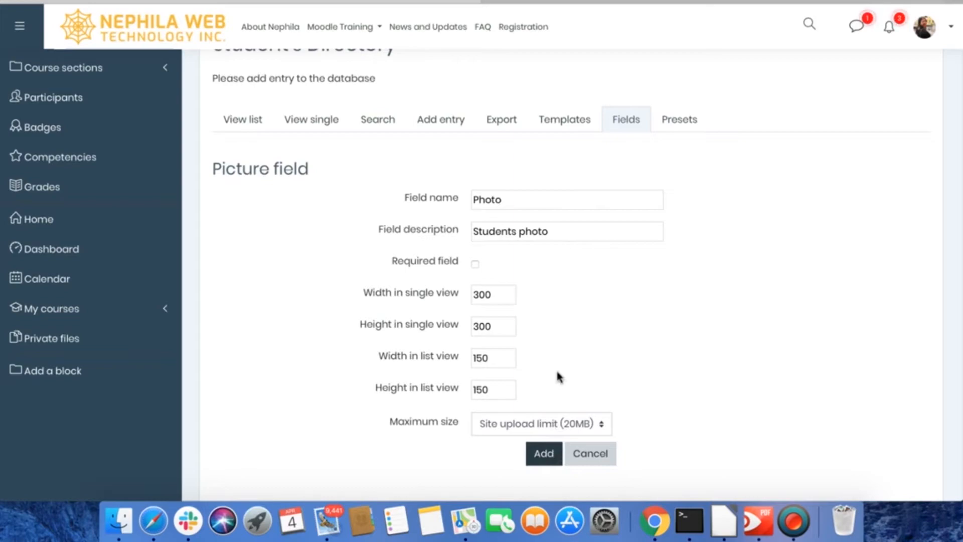
{"action": "left_click", "coordinate": [535, 453]}
- Create a new Radio button field named "Gender" with the description "Student's gender"
{"action": "scroll", "coordinate": [499, 472], "scroll_direction": "down", "scroll_amount": 5}
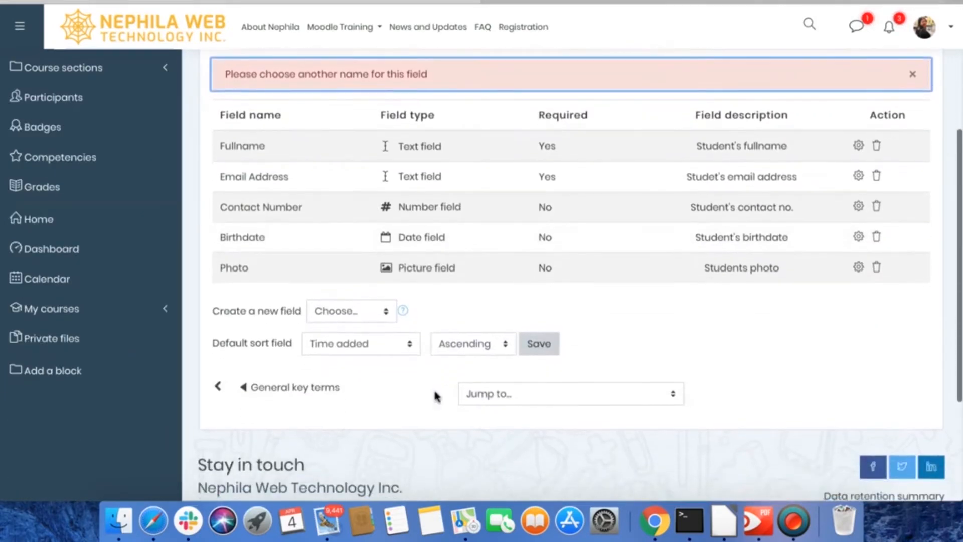
{"action": "left_click", "coordinate": [354, 311]}
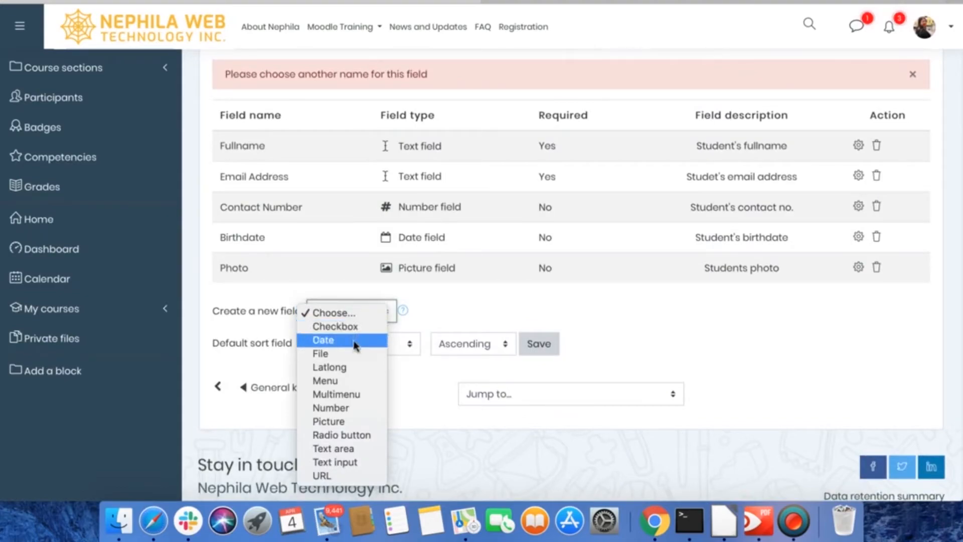
{"action": "left_click", "coordinate": [351, 436]}
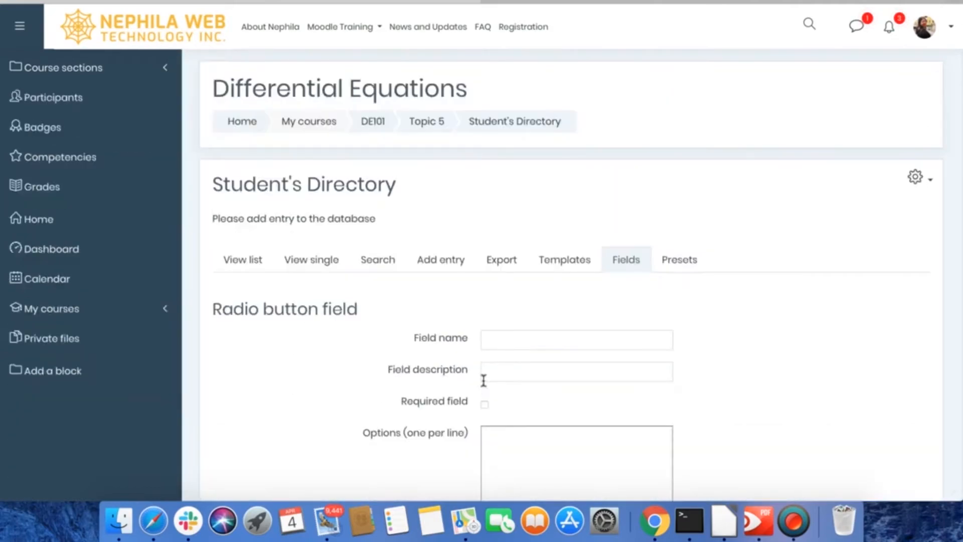
{"action": "left_click", "coordinate": [511, 339]}
{"action": "type", "text": "Gender"}
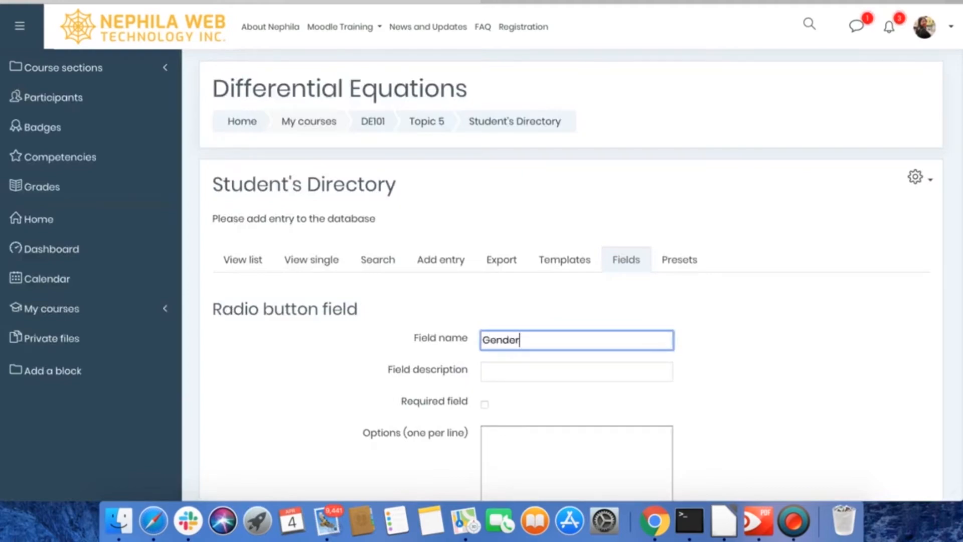
{"action": "key", "text": "Tab"}
{"action": "type", "text": "Student's "}
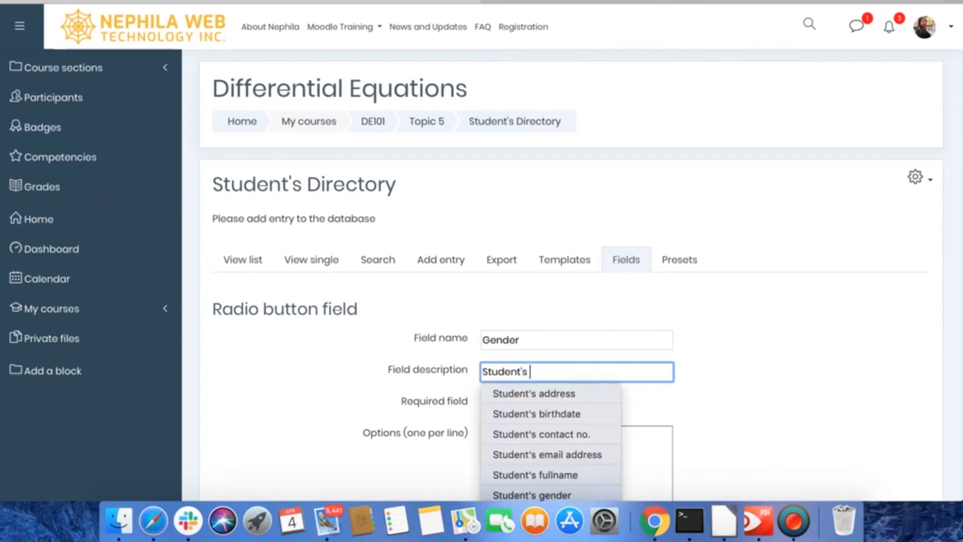
{"action": "type", "text": "gender"}
{"action": "left_click", "coordinate": [584, 413]}
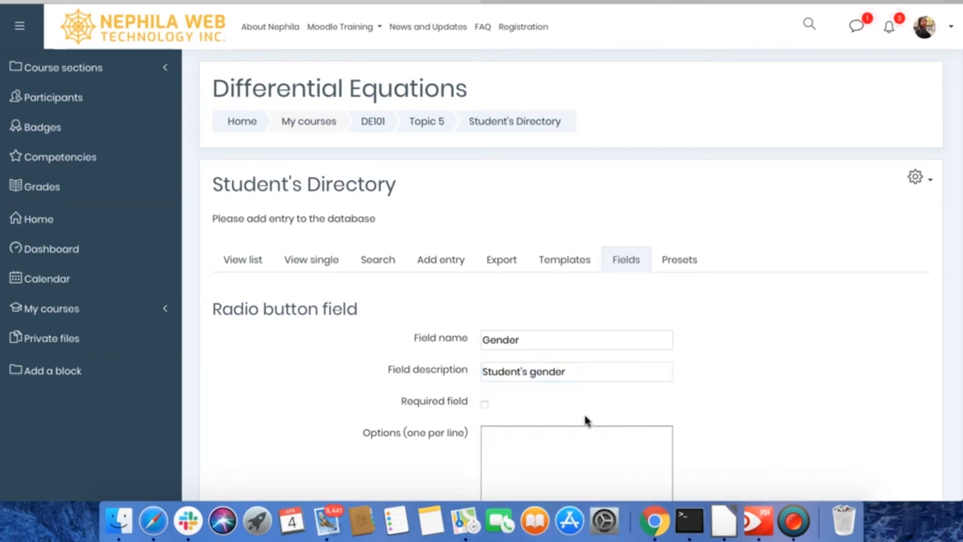
- Enter Male and Female as separate options for the Gender field and add it to the database
{"action": "scroll", "coordinate": [584, 412], "scroll_direction": "down", "scroll_amount": 3}
{"action": "left_click", "coordinate": [502, 282]}
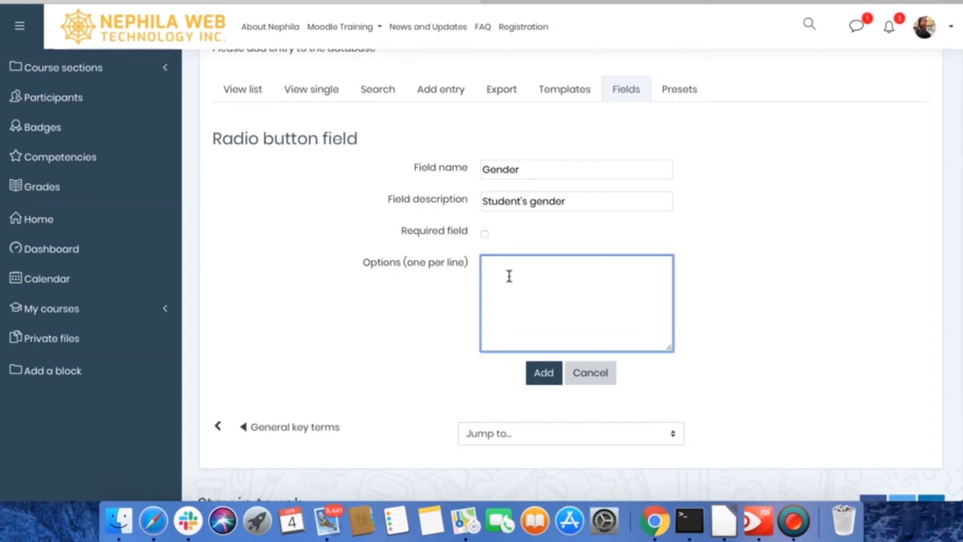
{"action": "type", "text": "Male Female"}
{"action": "left_click", "coordinate": [544, 382]}
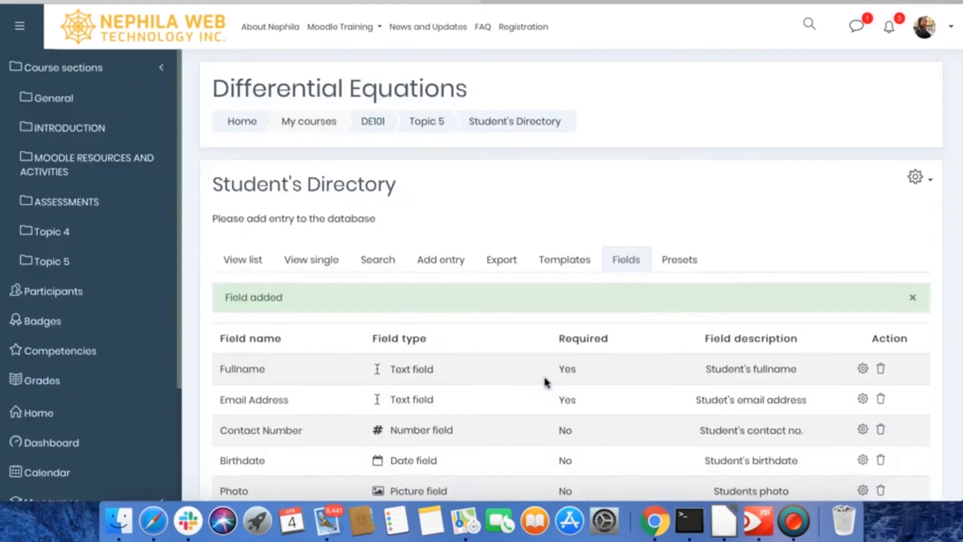
- Open the database's single template and bring its field table into the editor
{"action": "scroll", "coordinate": [542, 342], "scroll_direction": "down", "scroll_amount": 2}
{"action": "scroll", "coordinate": [542, 333], "scroll_direction": "down", "scroll_amount": 2}
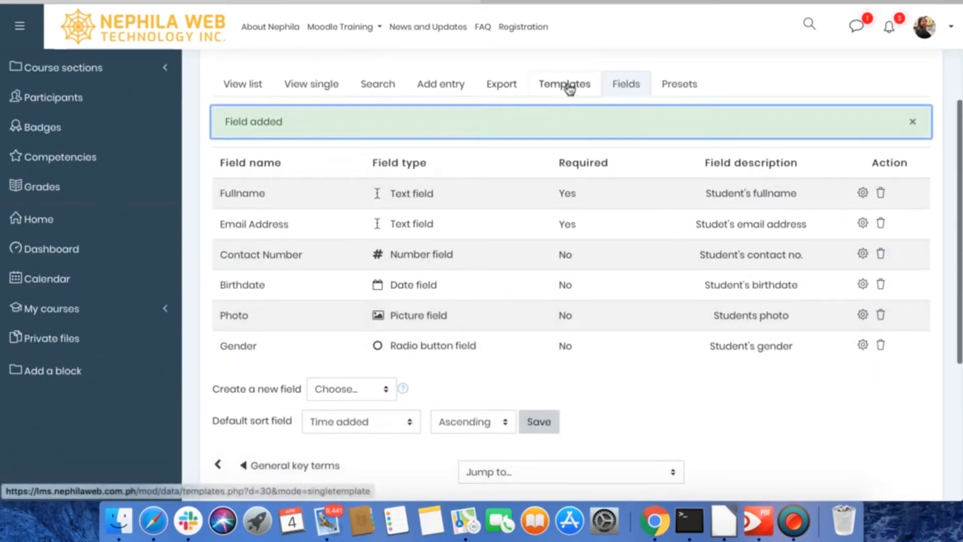
{"action": "left_click", "coordinate": [568, 86]}
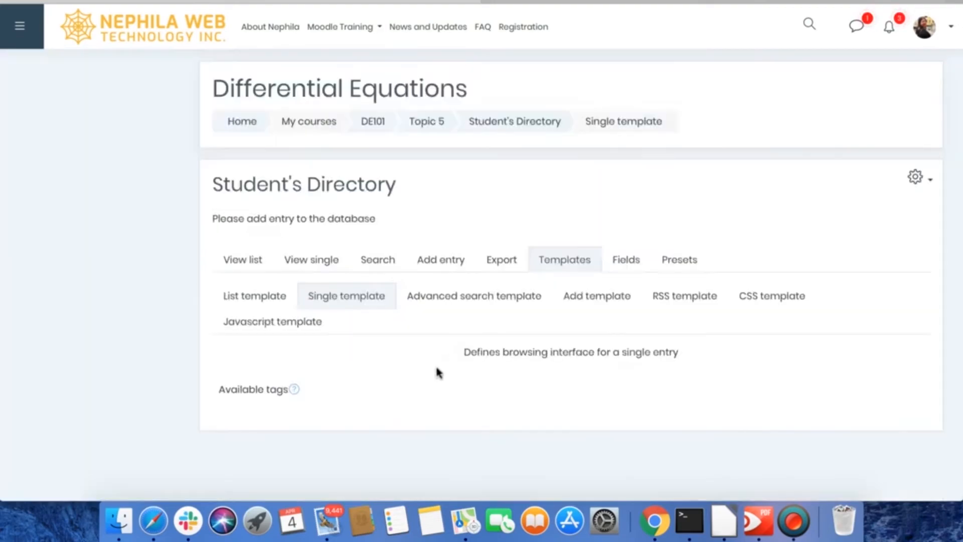
{"action": "scroll", "coordinate": [444, 366], "scroll_direction": "down", "scroll_amount": 4}
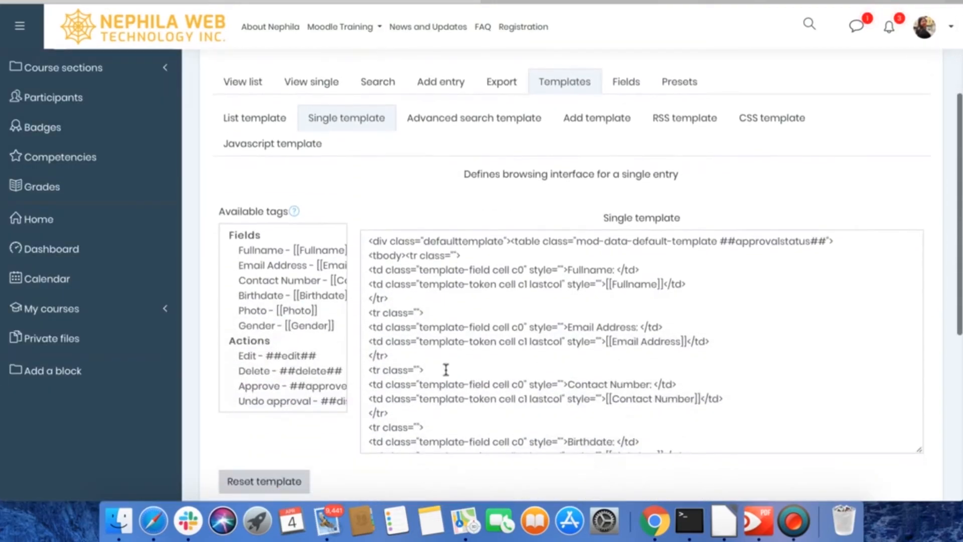
{"action": "scroll", "coordinate": [446, 370], "scroll_direction": "down", "scroll_amount": 10}
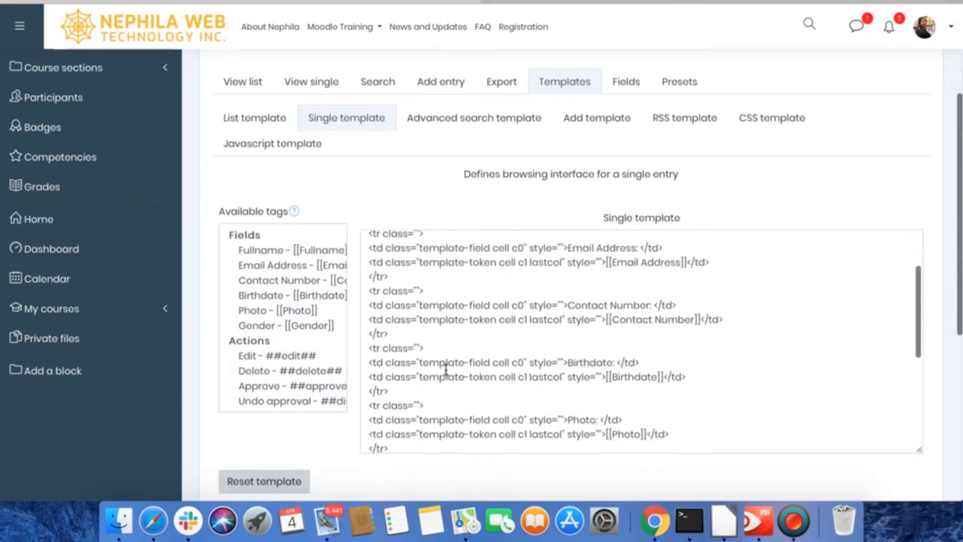
{"action": "scroll", "coordinate": [455, 315], "scroll_direction": "up", "scroll_amount": 3}
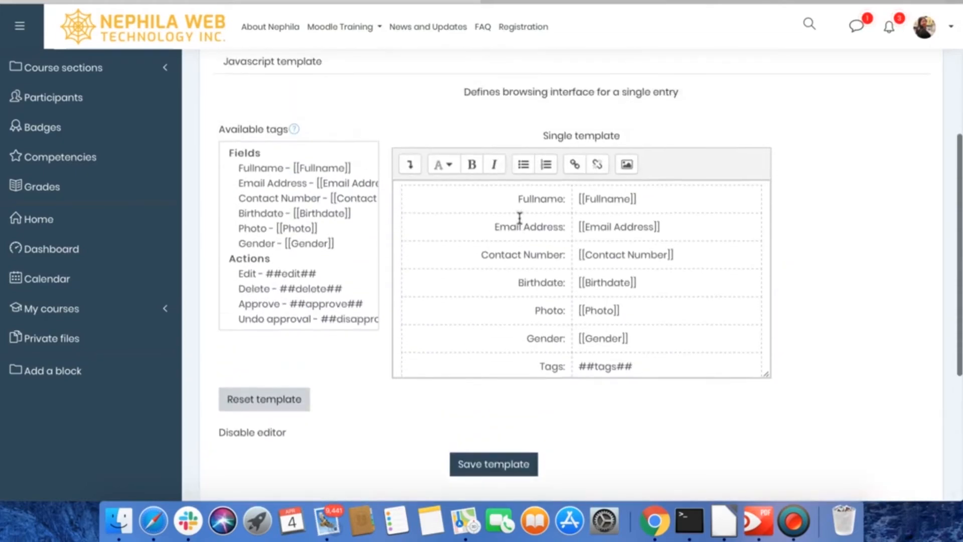
{"action": "scroll", "coordinate": [517, 211], "scroll_direction": "down", "scroll_amount": 1}
- Make the Fullname and Email Address labels bold in the single template
{"action": "left_click_drag", "start_coordinate": [517, 189], "coordinate": [524, 261]}
{"action": "left_click_drag", "start_coordinate": [516, 187], "coordinate": [565, 189]}
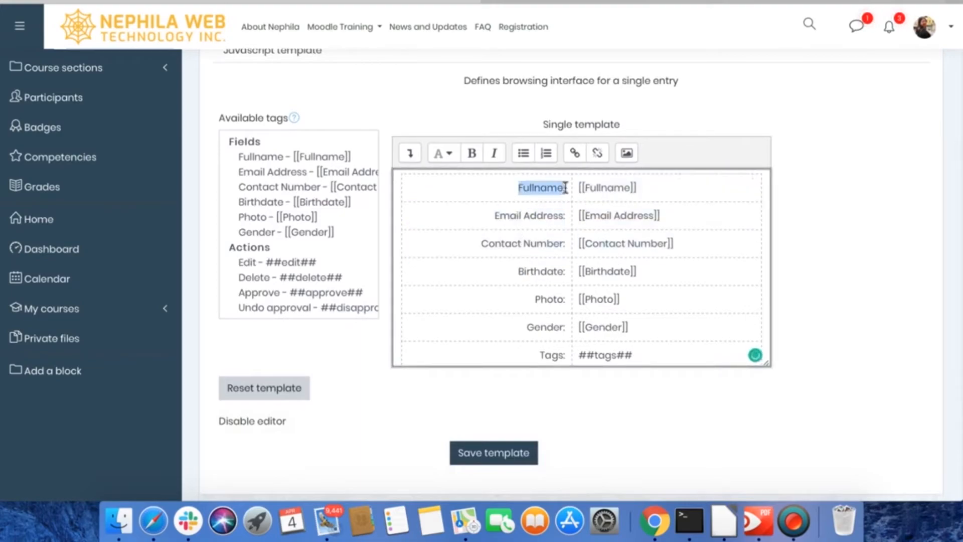
{"action": "left_click", "coordinate": [473, 153]}
{"action": "left_click_drag", "start_coordinate": [494, 216], "coordinate": [569, 215]}
{"action": "left_click", "coordinate": [472, 153]}
- Make the Contact Number, Birthdate, Photo and Gender labels bold in the single template
{"action": "left_click_drag", "start_coordinate": [481, 244], "coordinate": [578, 301]}
{"action": "left_click", "coordinate": [472, 153]}
{"action": "left_click", "coordinate": [473, 153]}
{"action": "left_click", "coordinate": [472, 153]}
{"action": "left_click_drag", "start_coordinate": [535, 327], "coordinate": [582, 325]}
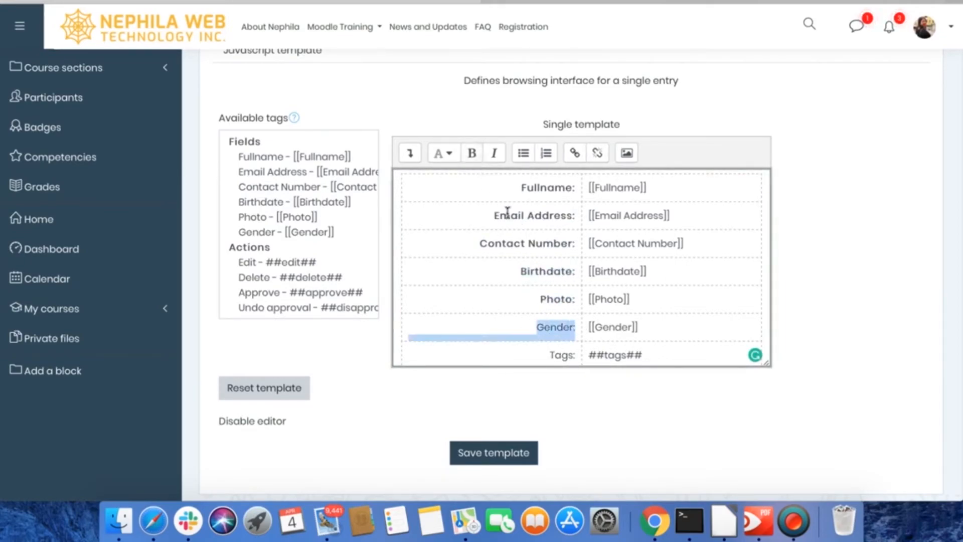
{"action": "left_click", "coordinate": [474, 154]}
{"action": "left_click", "coordinate": [529, 329]}
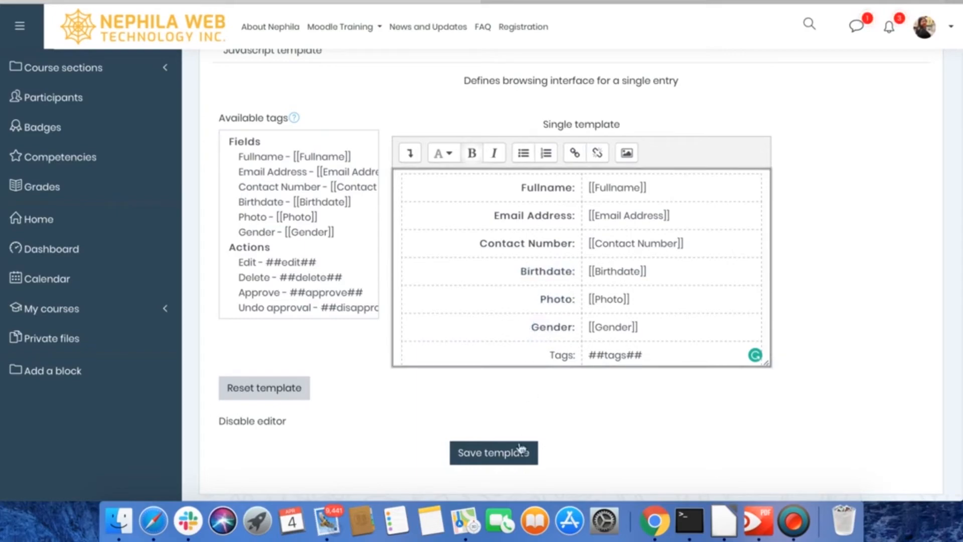
- Save the single template and look over its saved layout
{"action": "left_click", "coordinate": [494, 453]}
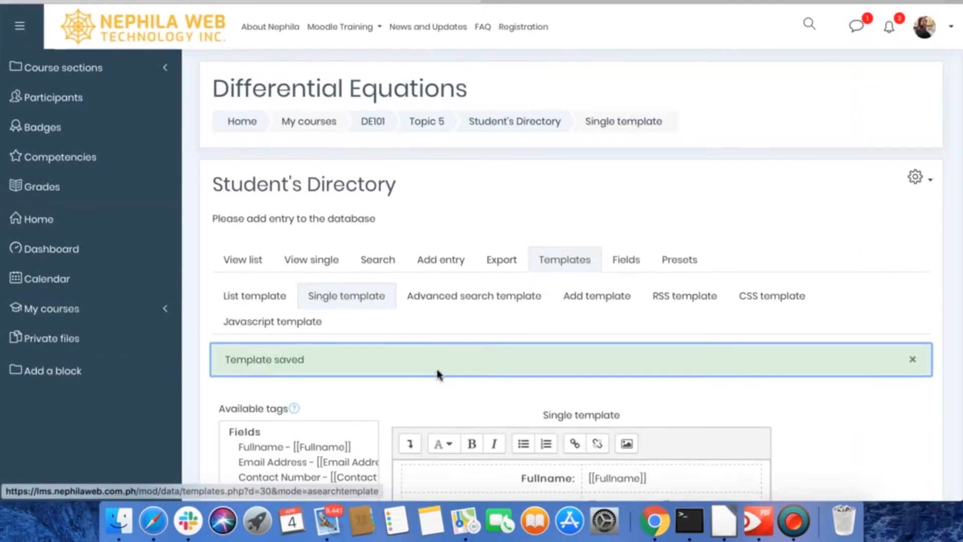
{"action": "scroll", "coordinate": [436, 374], "scroll_direction": "down", "scroll_amount": 3}
{"action": "scroll", "coordinate": [437, 374], "scroll_direction": "down", "scroll_amount": 5}
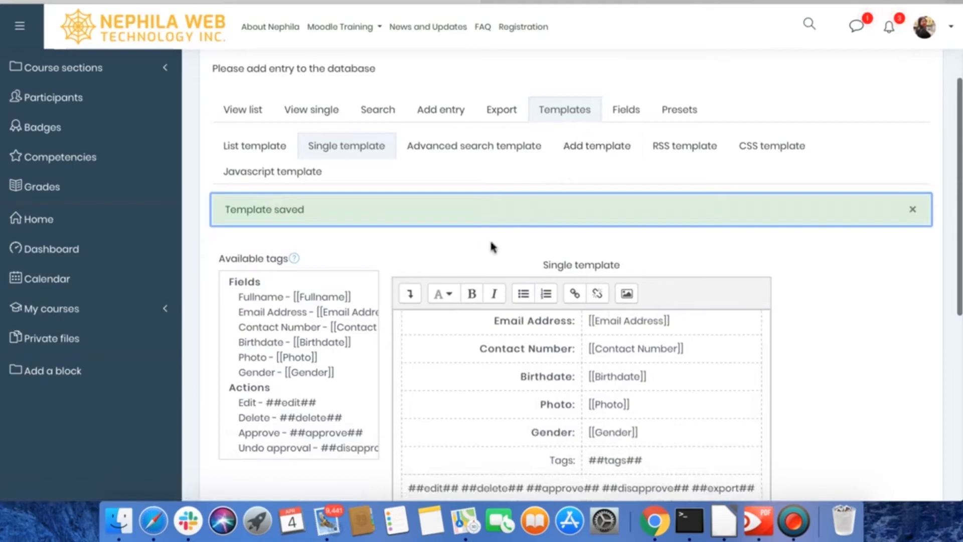
- Open a new entry form for the Student's Directory and look over its fields from Fullname to Tags
{"action": "scroll", "coordinate": [483, 243], "scroll_direction": "down", "scroll_amount": 3}
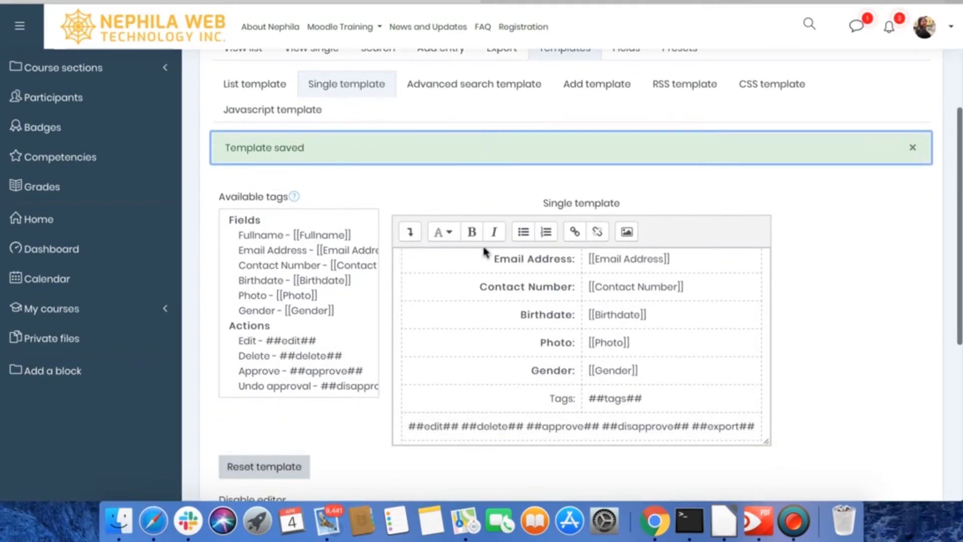
{"action": "scroll", "coordinate": [484, 247], "scroll_direction": "up", "scroll_amount": 3}
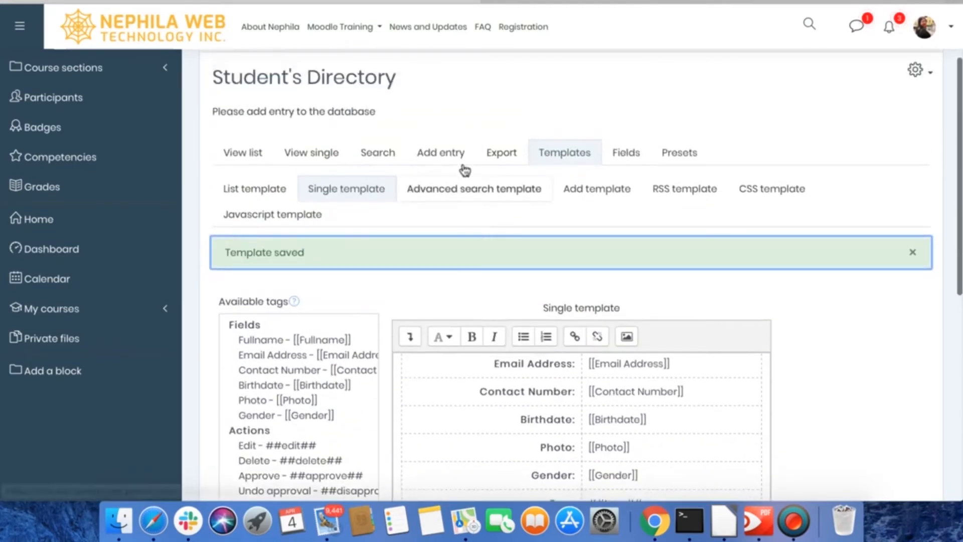
{"action": "left_click", "coordinate": [435, 155]}
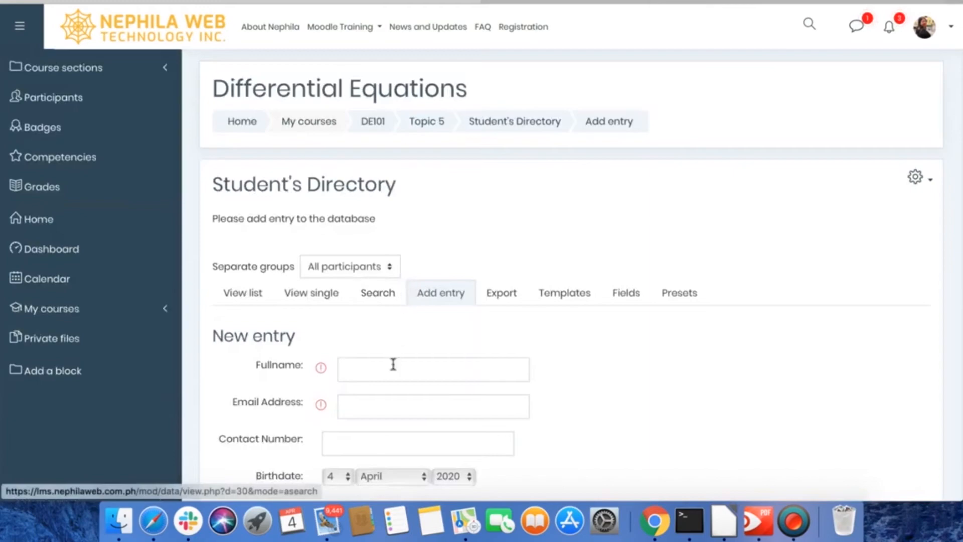
{"action": "scroll", "coordinate": [395, 361], "scroll_direction": "down", "scroll_amount": 3}
{"action": "scroll", "coordinate": [393, 380], "scroll_direction": "down", "scroll_amount": 4}
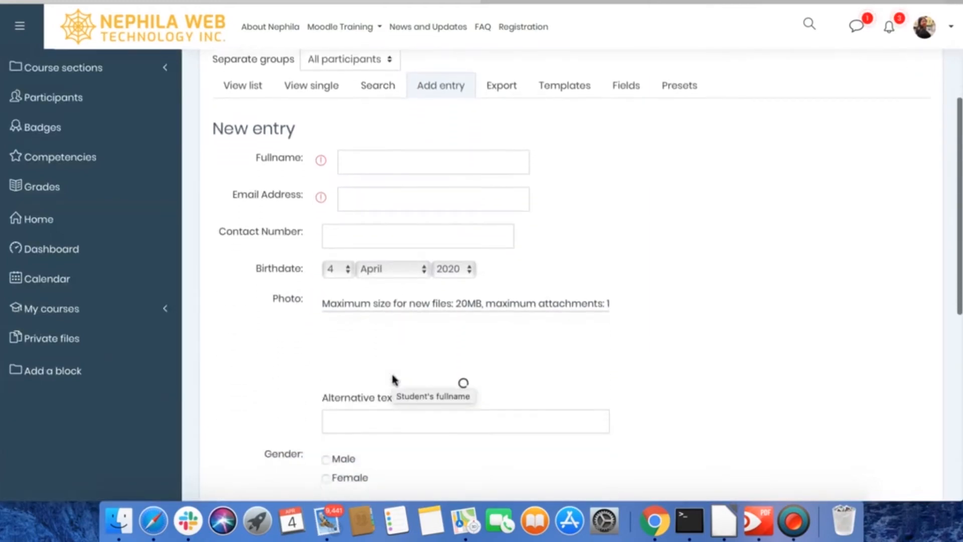
{"action": "scroll", "coordinate": [393, 377], "scroll_direction": "down", "scroll_amount": 5}
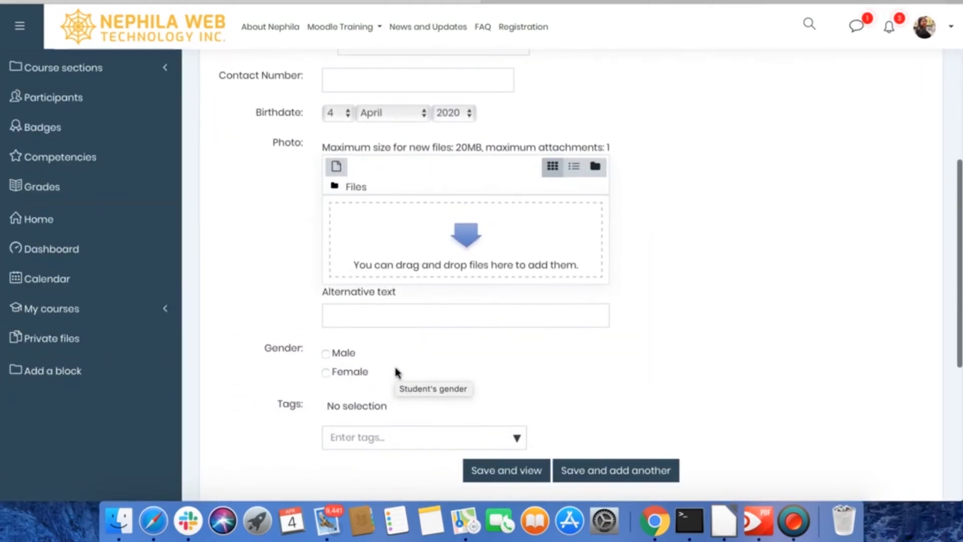
{"action": "scroll", "coordinate": [395, 369], "scroll_direction": "up", "scroll_amount": 7}
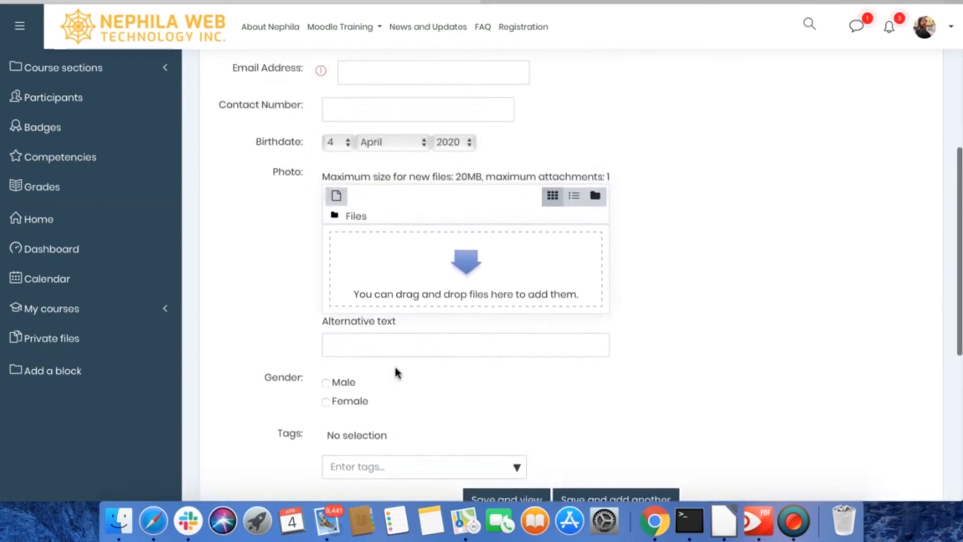
- Fill in the student's full name and email address in the new entry
{"action": "left_click", "coordinate": [398, 153]}
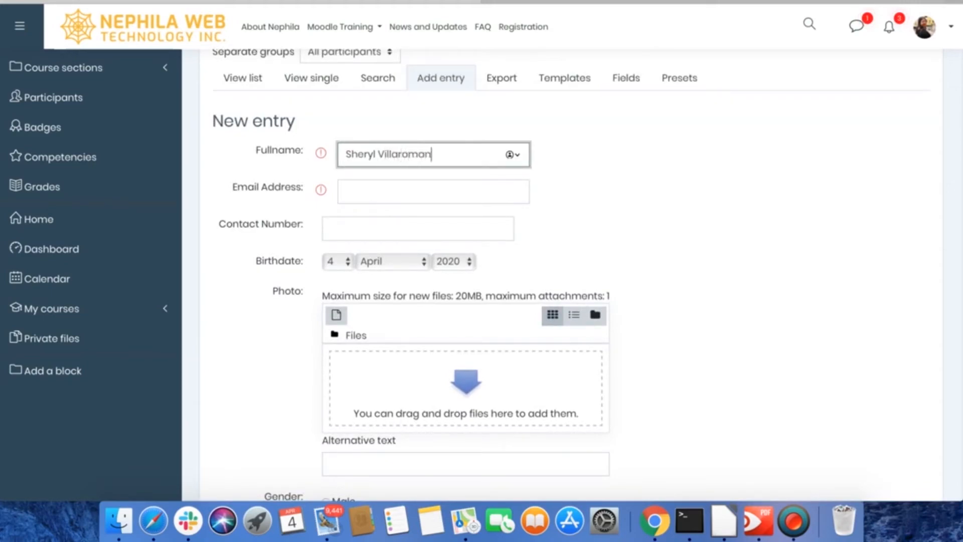
{"action": "left_click", "coordinate": [406, 192]}
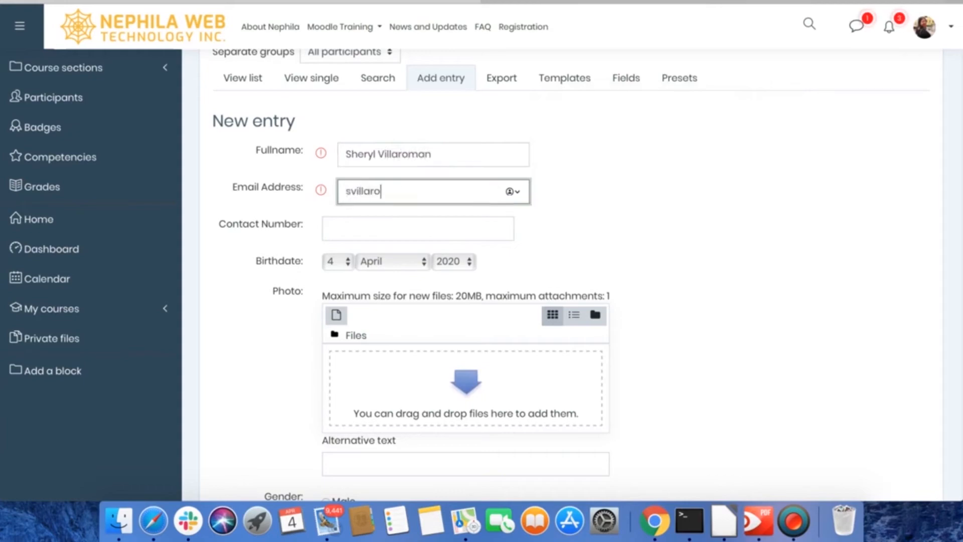
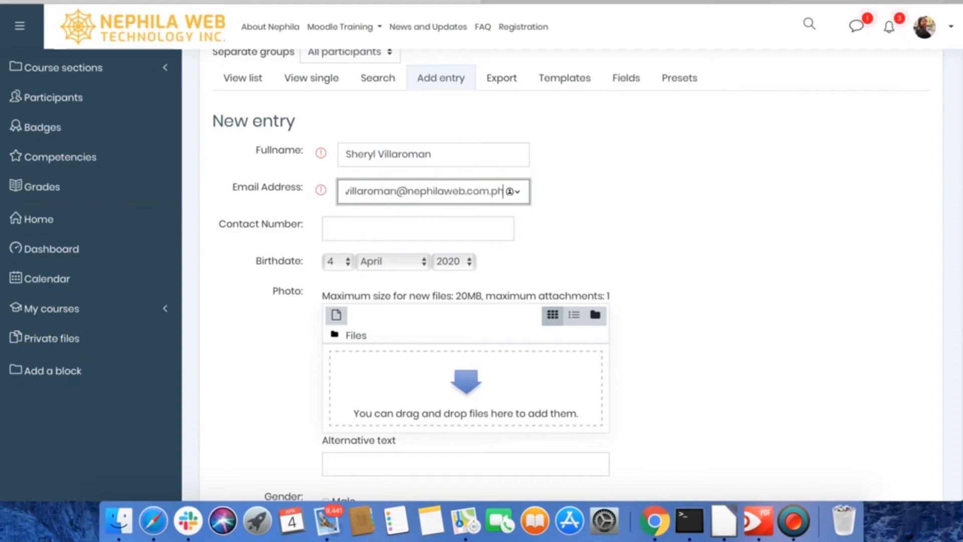
- Enter the student's contact number and choose the birth year for the Birthdate field
{"action": "left_click", "coordinate": [354, 228]}
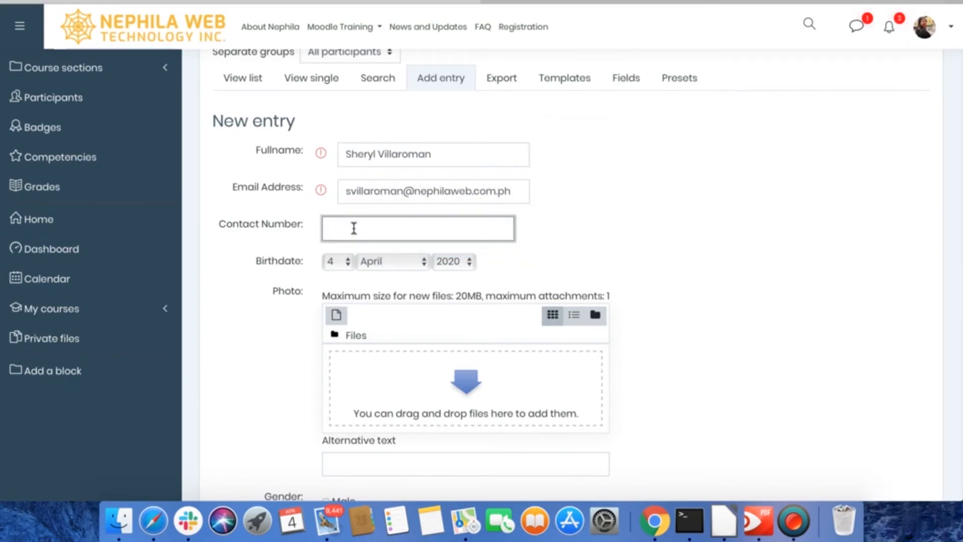
{"action": "type", "text": "1234567890"}
{"action": "left_click", "coordinate": [448, 262]}
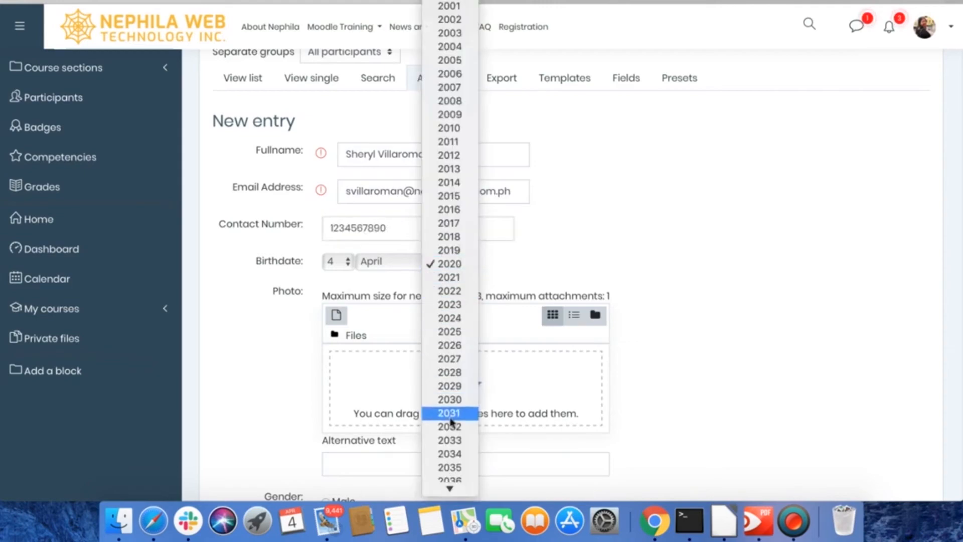
{"action": "left_click", "coordinate": [460, 7]}
- Try to upload the 7.46.06 AM screenshot from the Desktop as the entry's photo, then close the file picker
{"action": "scroll", "coordinate": [630, 242], "scroll_direction": "down", "scroll_amount": 3}
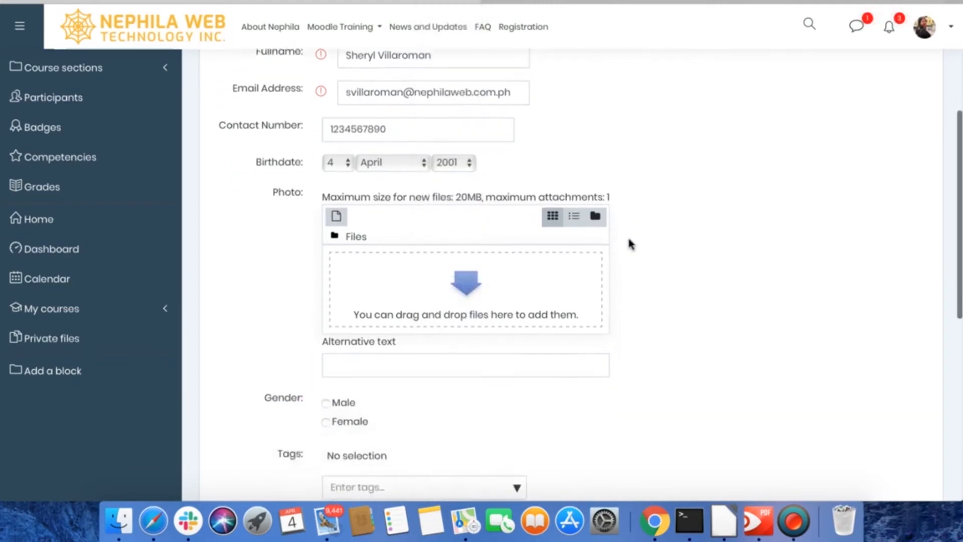
{"action": "left_click", "coordinate": [471, 265]}
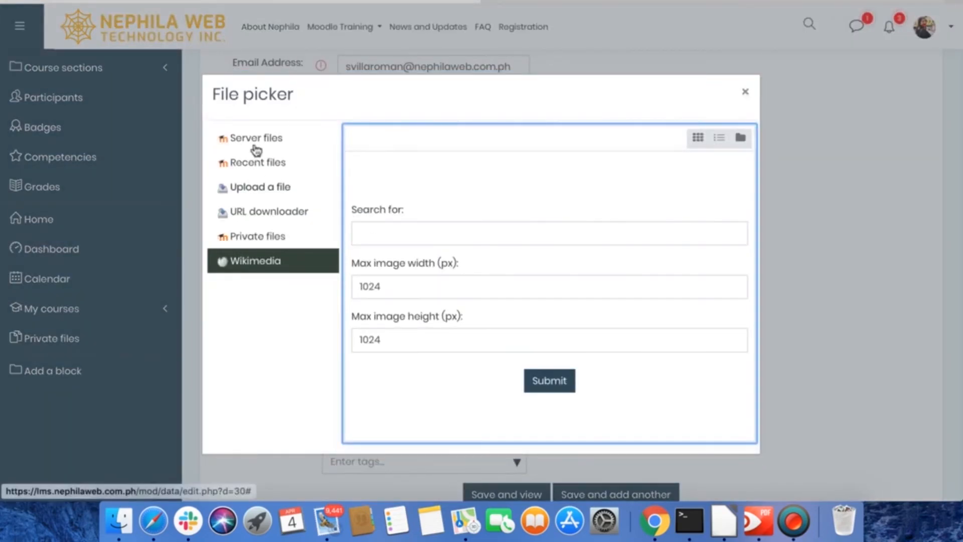
{"action": "left_click", "coordinate": [262, 190]}
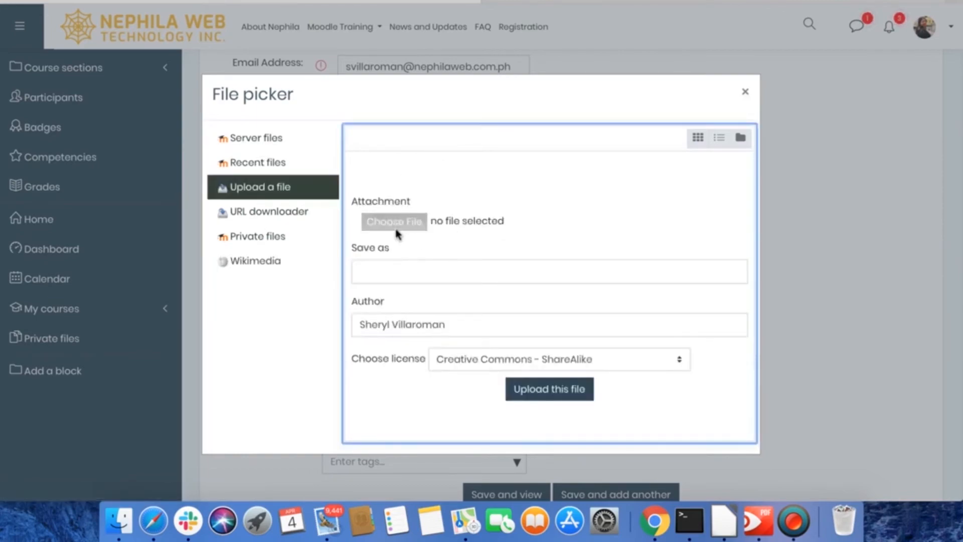
{"action": "left_click", "coordinate": [407, 221]}
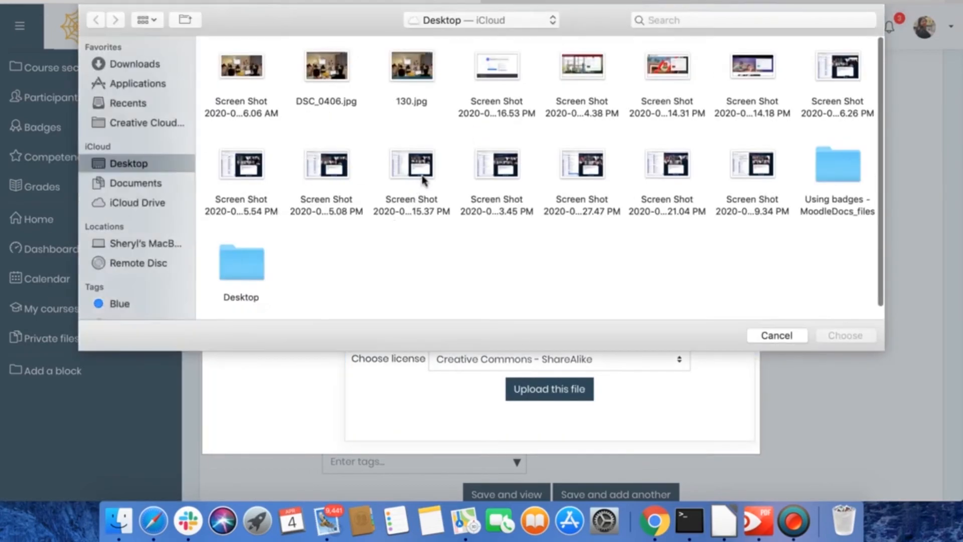
{"action": "left_click", "coordinate": [246, 72]}
{"action": "left_click", "coordinate": [846, 335]}
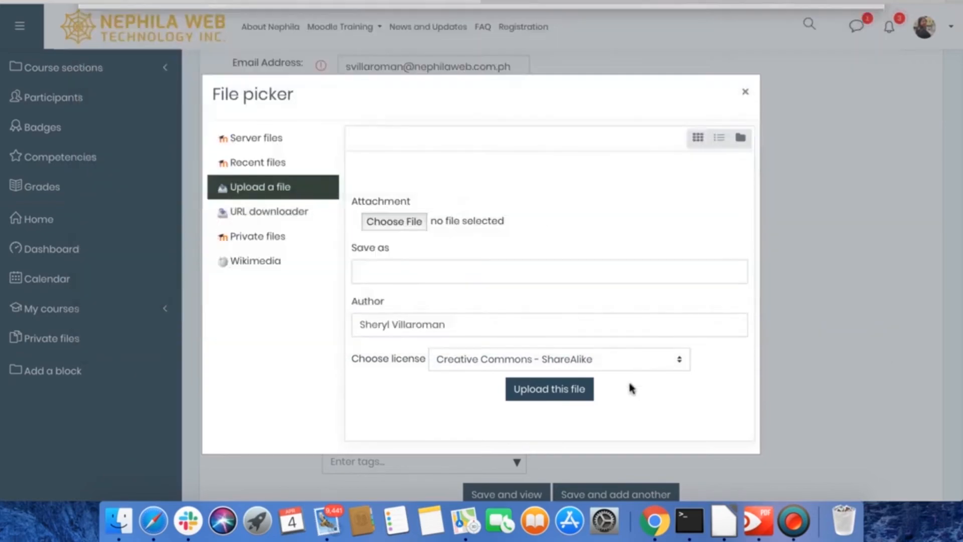
{"action": "left_click", "coordinate": [550, 391]}
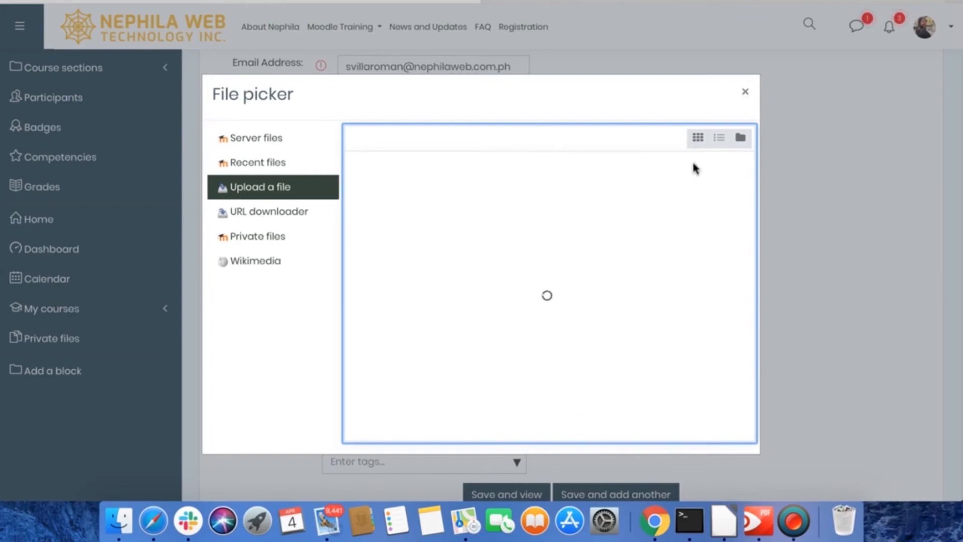
{"action": "left_click", "coordinate": [746, 94]}
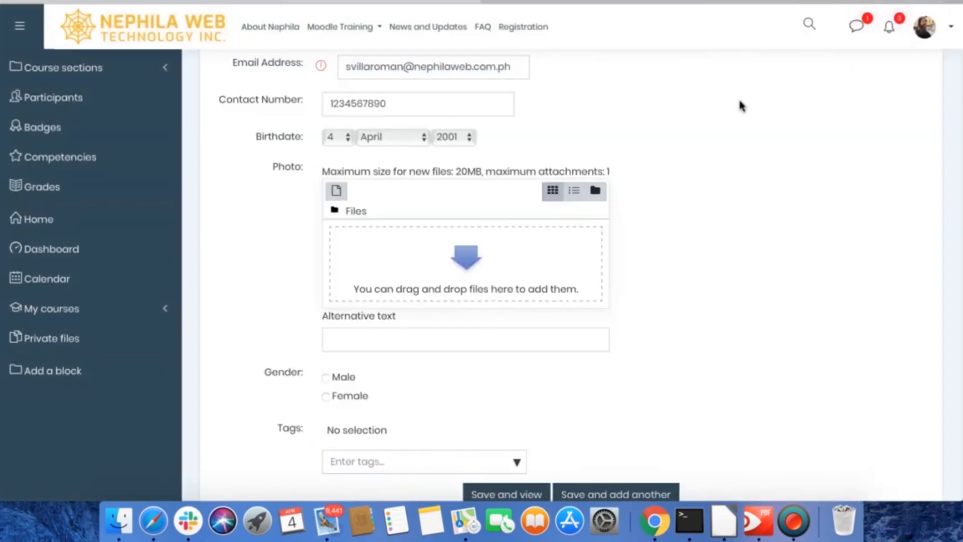
- Set the entry's gender to Female, then save and view the entry
{"action": "scroll", "coordinate": [529, 318], "scroll_direction": "down", "scroll_amount": 2}
{"action": "scroll", "coordinate": [530, 318], "scroll_direction": "down", "scroll_amount": 3}
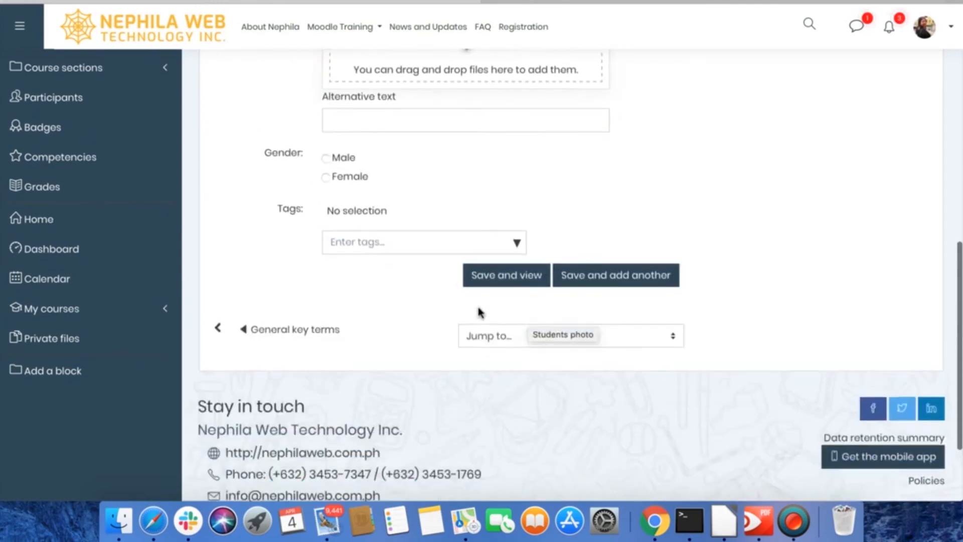
{"action": "left_click", "coordinate": [326, 177]}
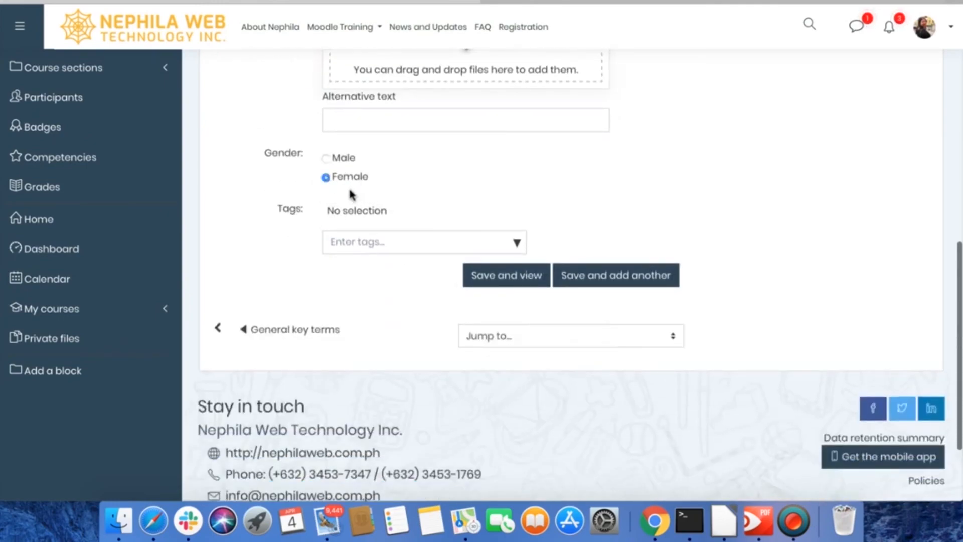
{"action": "left_click", "coordinate": [508, 276]}
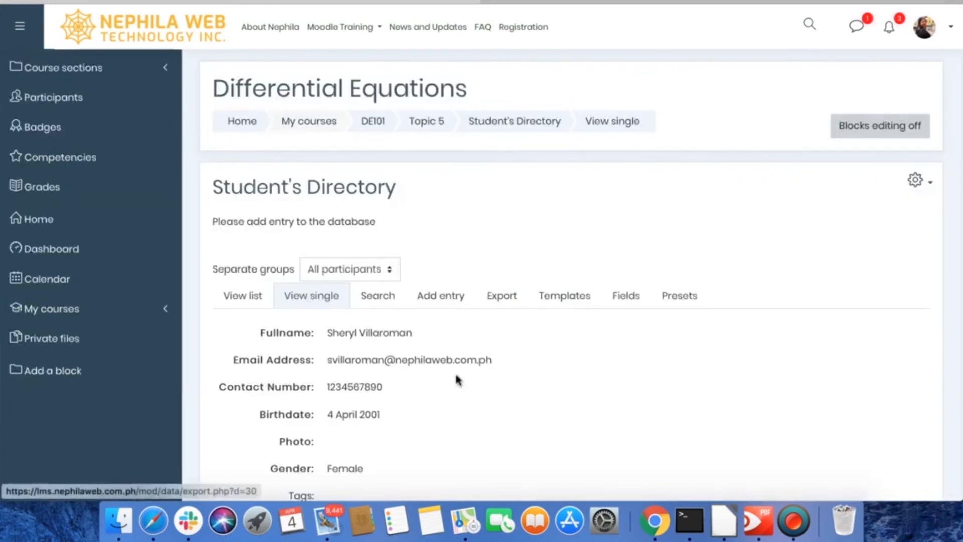
- Read through the saved entry's labels and values in the single view
{"action": "scroll", "coordinate": [458, 379], "scroll_direction": "down", "scroll_amount": 4}
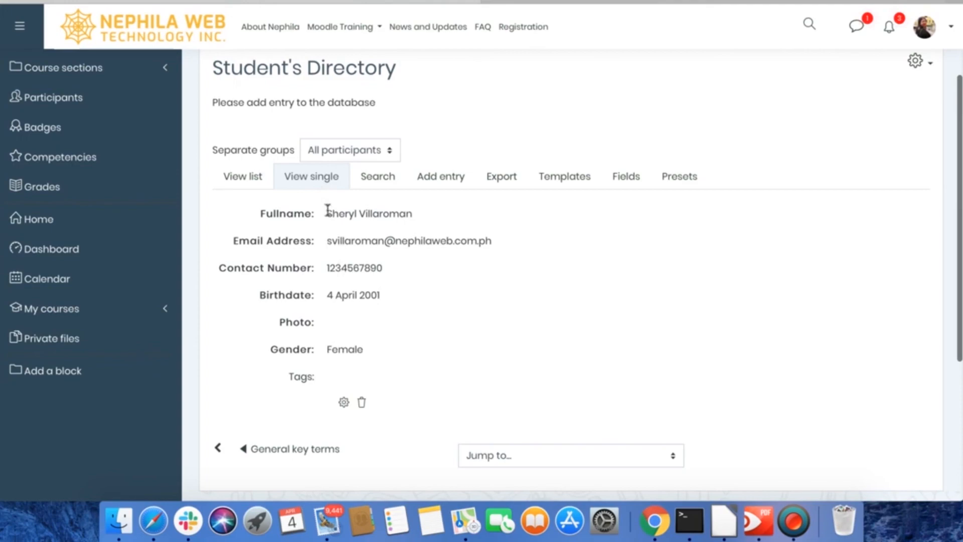
{"action": "left_click_drag", "start_coordinate": [347, 214], "coordinate": [366, 291]}
{"action": "left_click", "coordinate": [365, 318]}
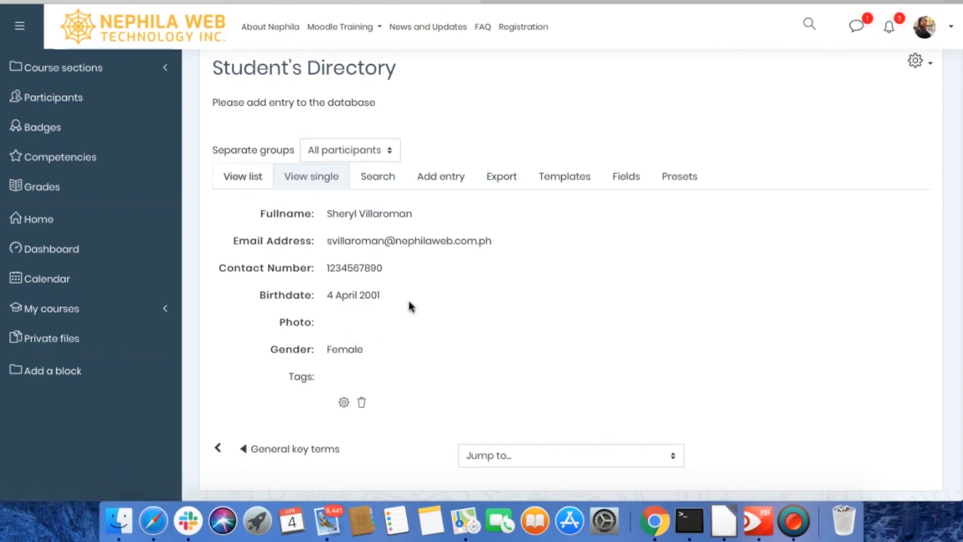
- Show the database entries as a list and examine how the saved entry is laid out there
{"action": "left_click", "coordinate": [253, 181]}
{"action": "scroll", "coordinate": [400, 343], "scroll_direction": "down", "scroll_amount": 4}
{"action": "scroll", "coordinate": [400, 343], "scroll_direction": "down", "scroll_amount": 1}
{"action": "scroll", "coordinate": [401, 343], "scroll_direction": "up", "scroll_amount": 3}
{"action": "scroll", "coordinate": [401, 343], "scroll_direction": "down", "scroll_amount": 2}
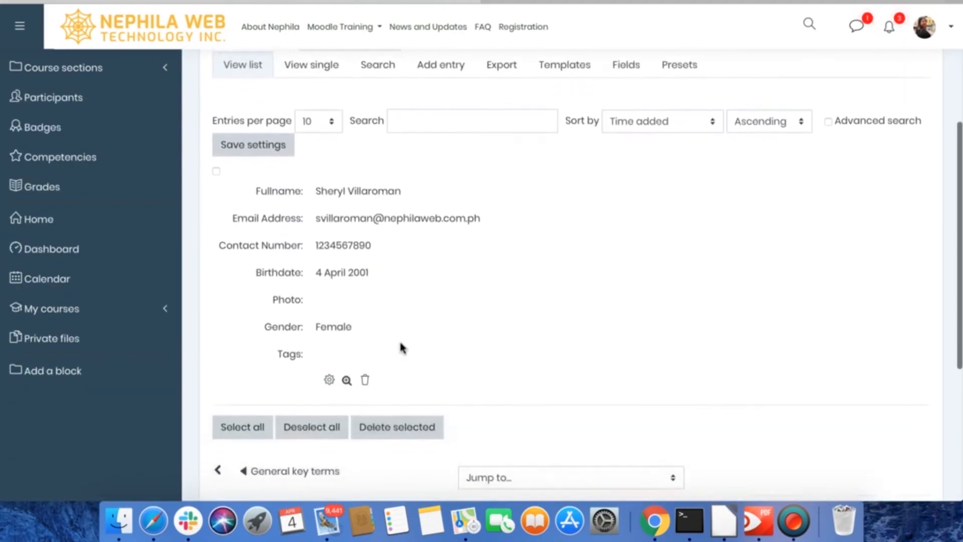
{"action": "scroll", "coordinate": [400, 347], "scroll_direction": "down", "scroll_amount": 1}
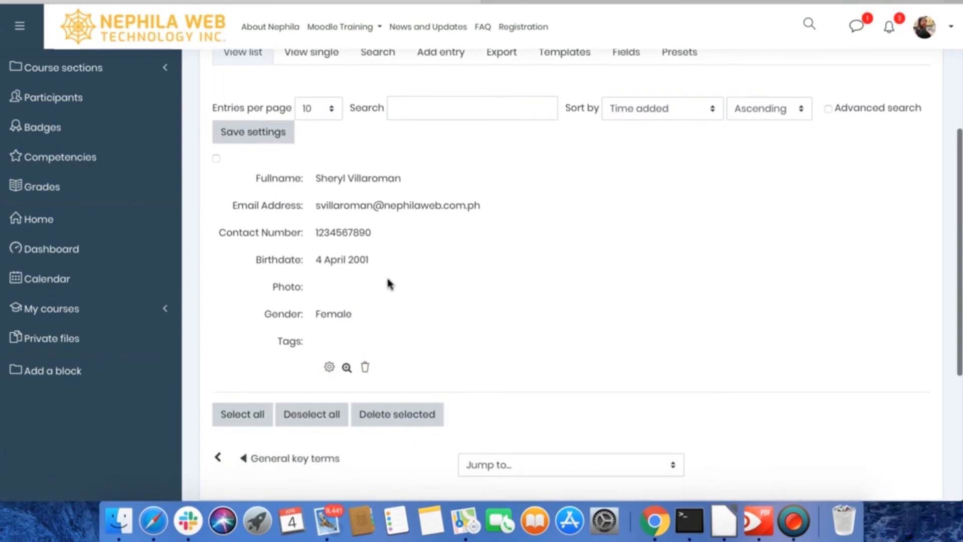
{"action": "scroll", "coordinate": [366, 275], "scroll_direction": "up", "scroll_amount": 5}
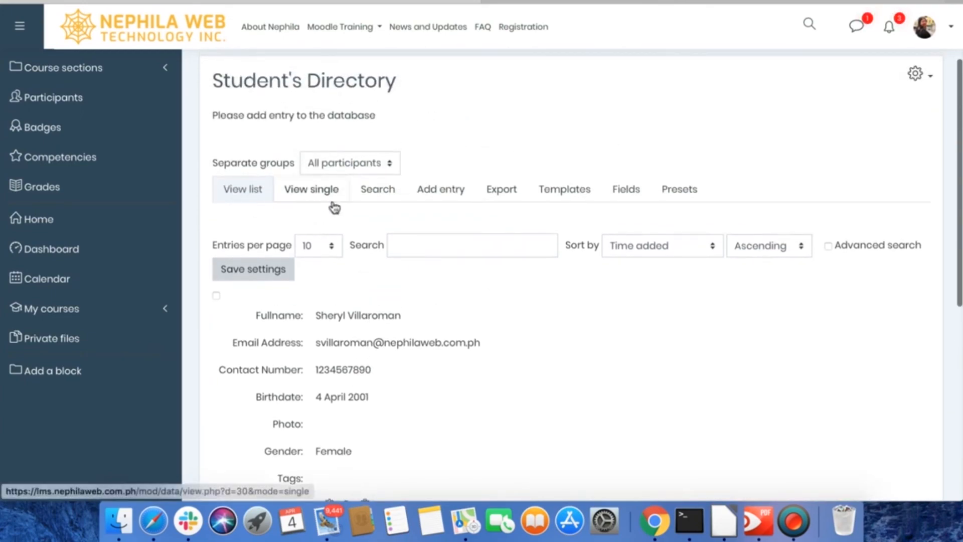
{"action": "scroll", "coordinate": [459, 157], "scroll_direction": "up", "scroll_amount": 1}
{"action": "scroll", "coordinate": [459, 158], "scroll_direction": "up", "scroll_amount": 3}
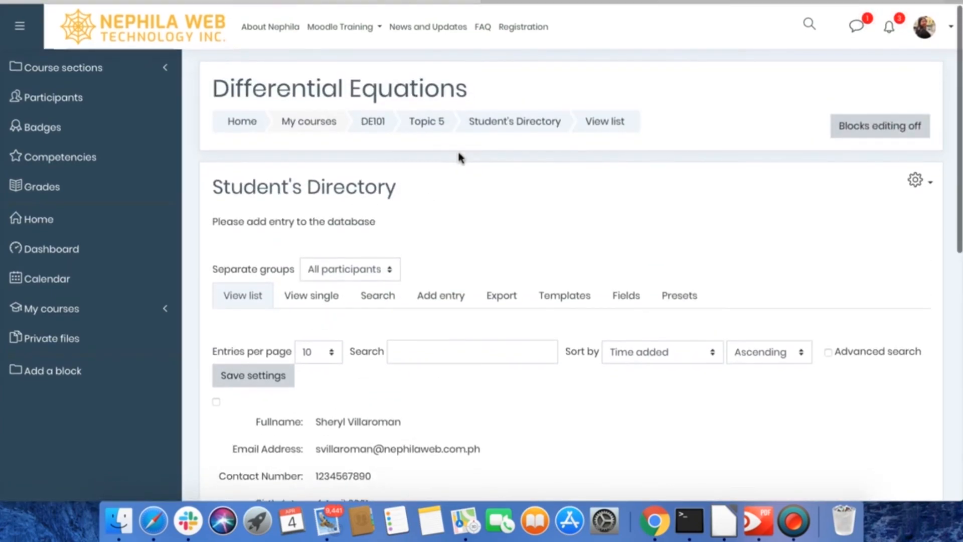